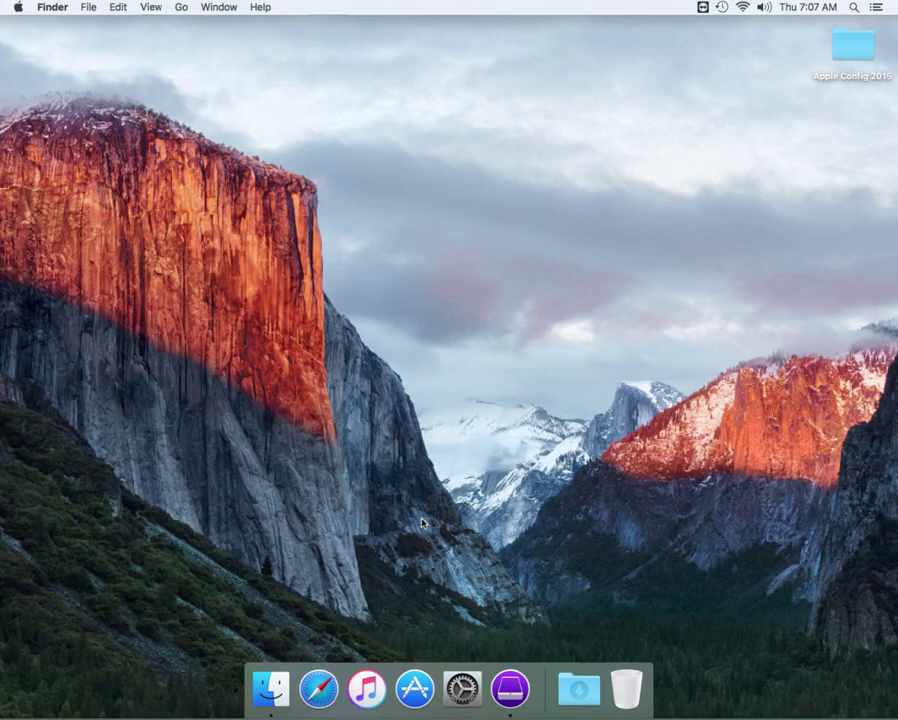
Step: Launch Apple Configurator 2, get past the welcome screen, and always allow keychain access
click(511, 689)
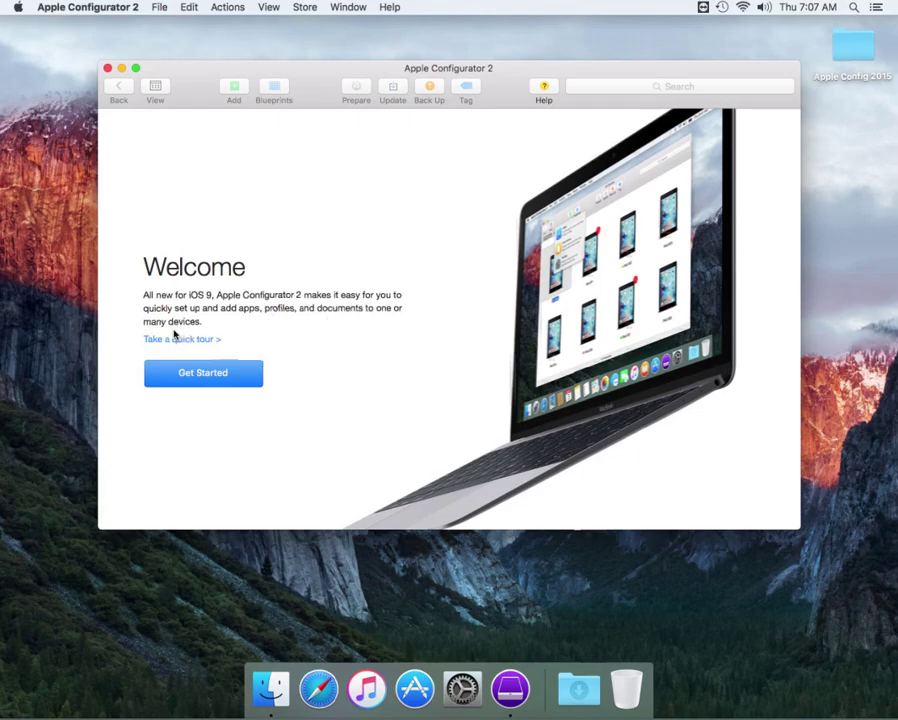
click(209, 374)
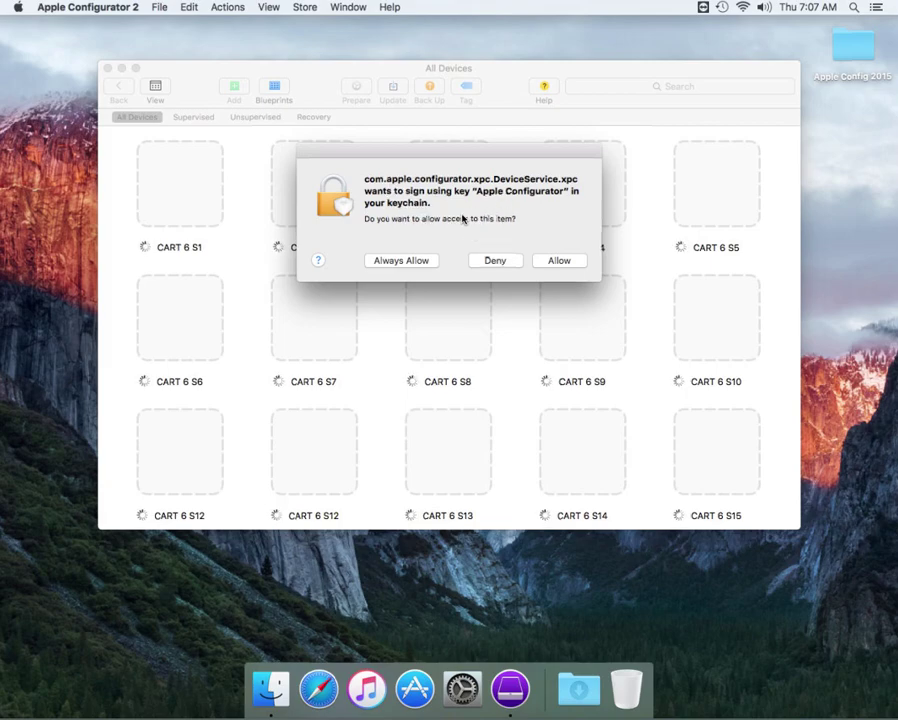
click(405, 264)
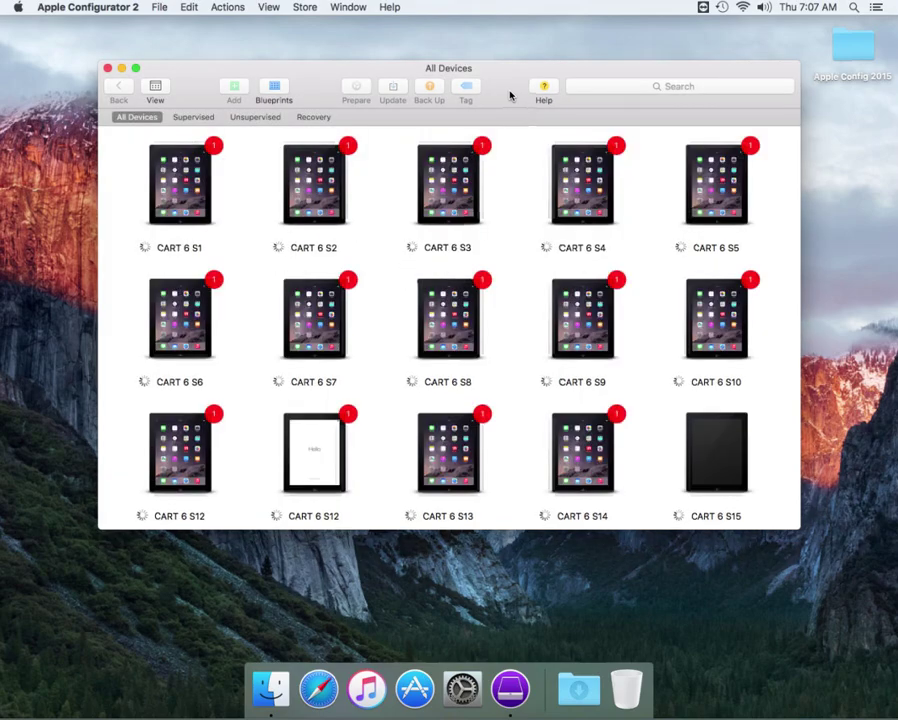
Step: Move the All Devices window higher, enlarge it, and select the Hello-screen CART 6 S12 tile
drag(500, 90, 497, 57)
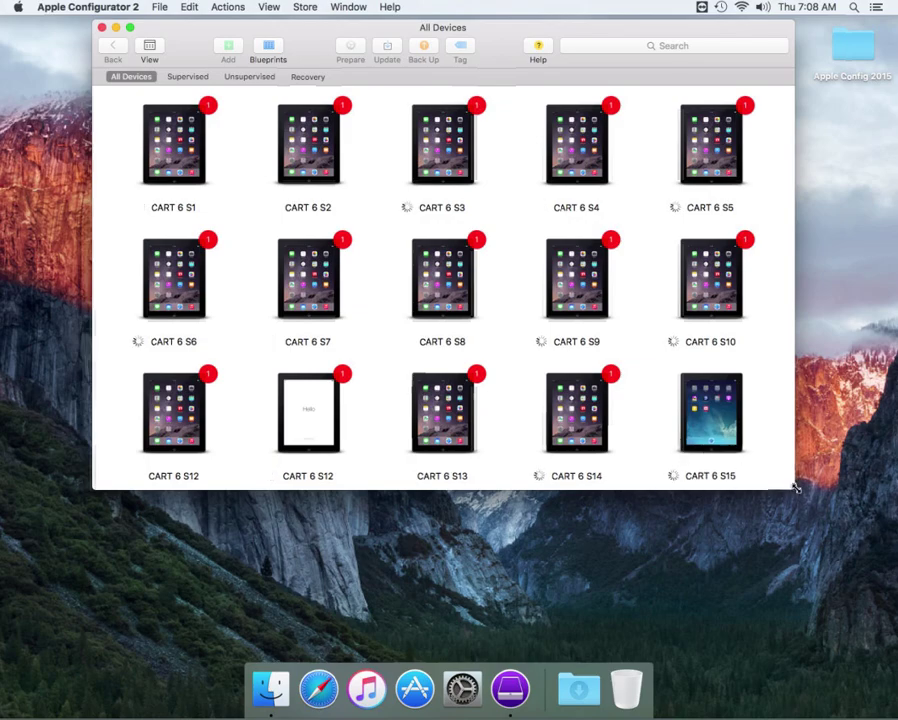
drag(805, 522, 852, 654)
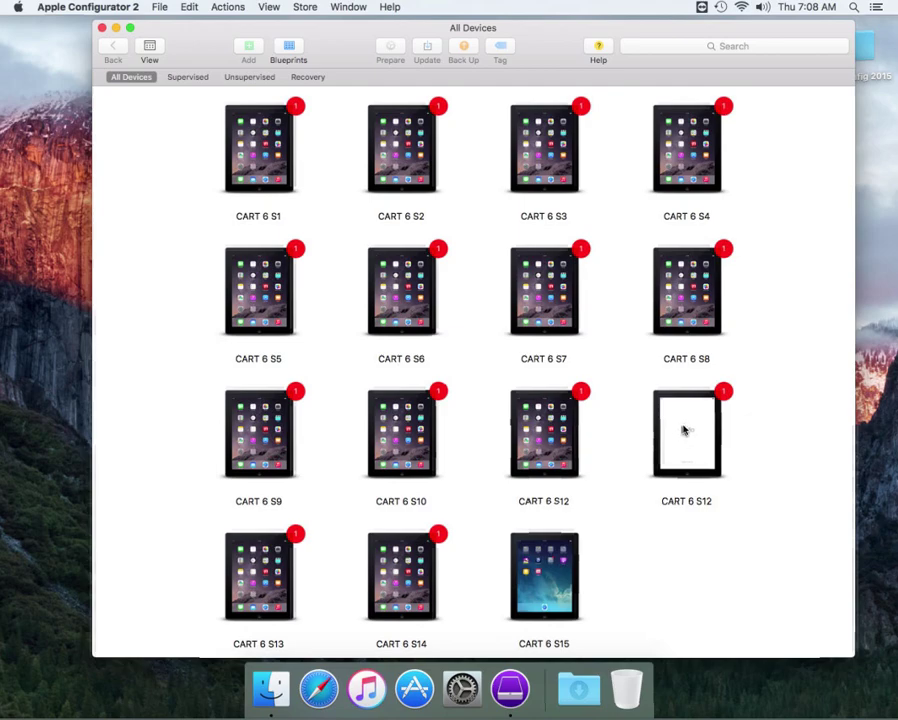
click(685, 429)
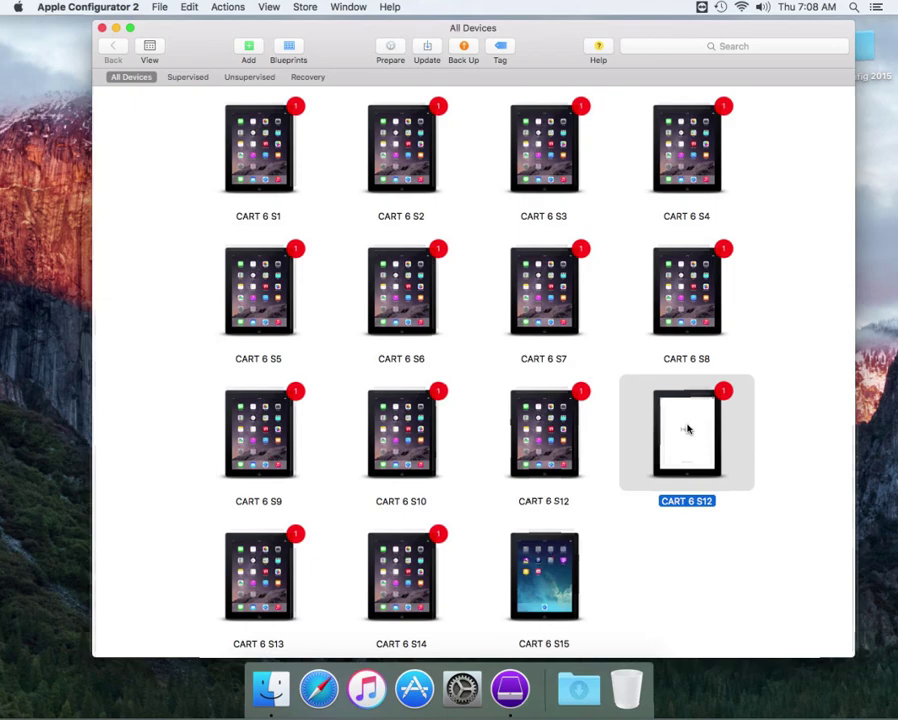
right_click(687, 429)
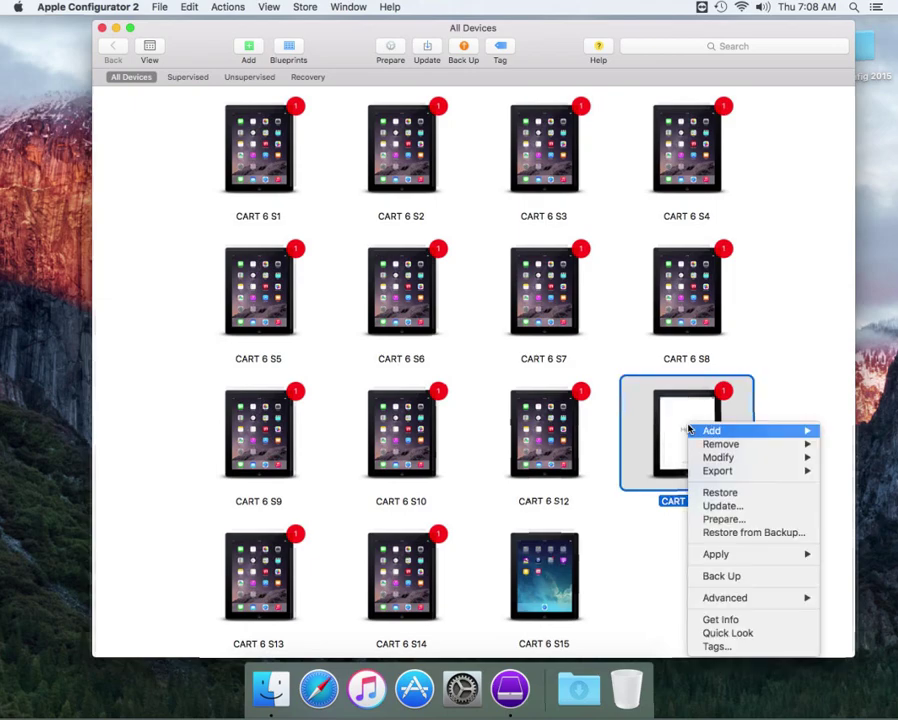
click(738, 622)
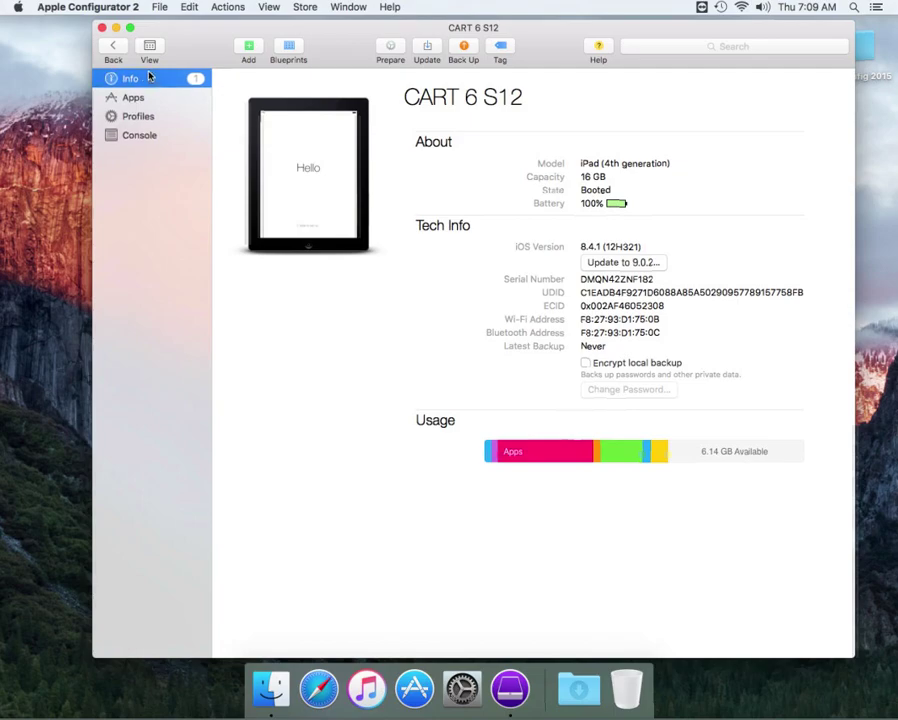
click(112, 52)
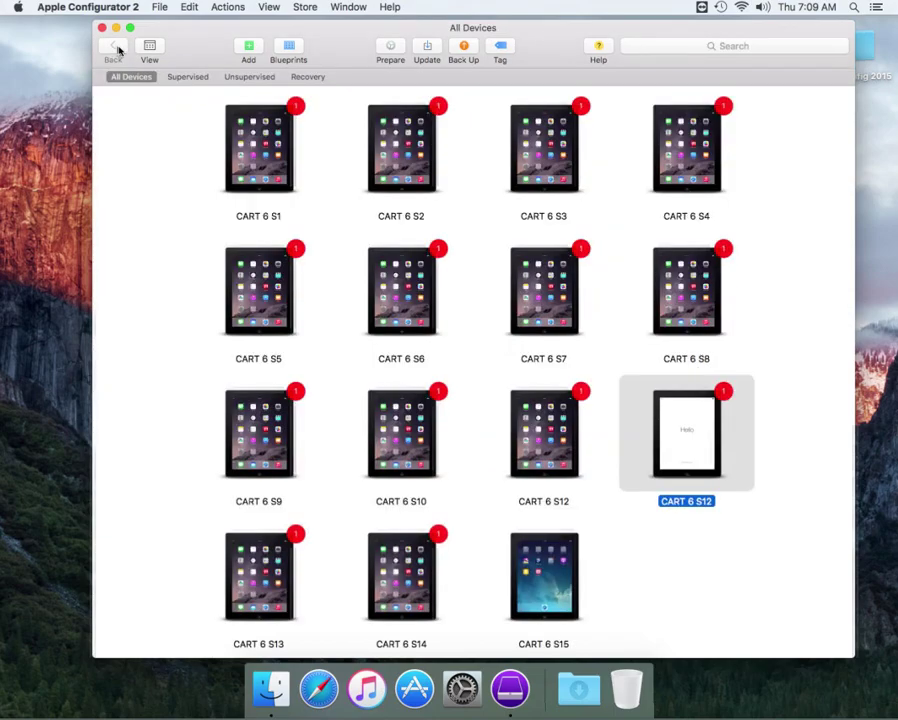
right_click(689, 425)
mouse_move(717, 427)
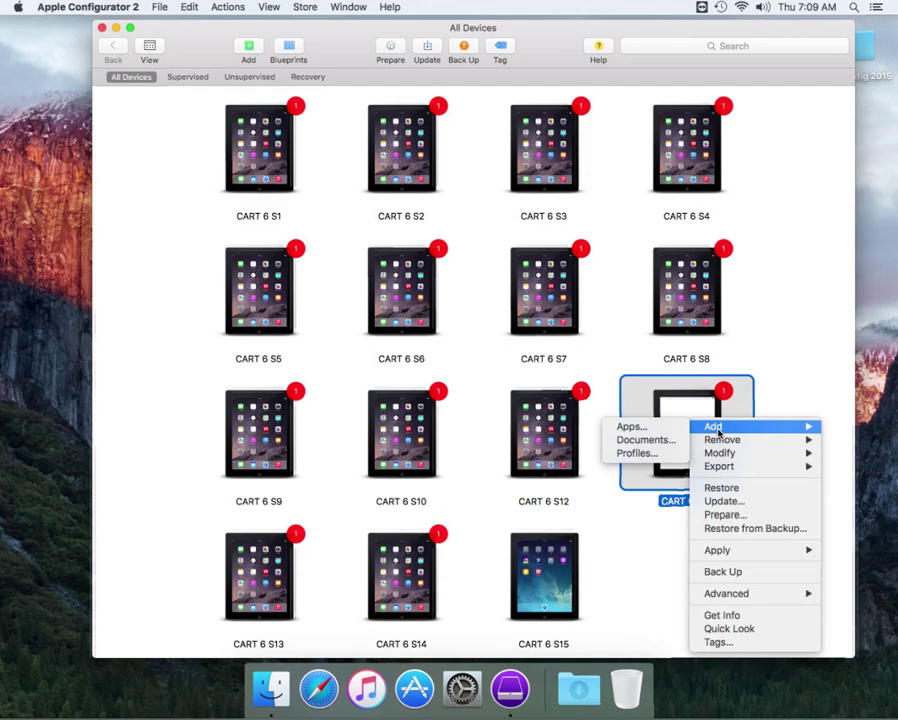
click(800, 366)
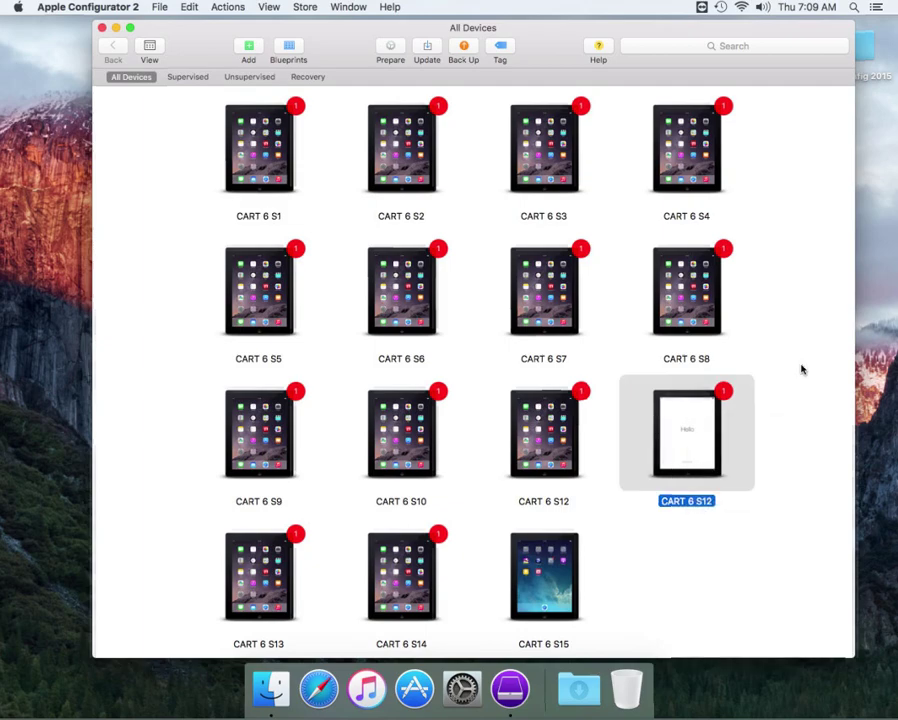
right_click(702, 430)
mouse_move(720, 436)
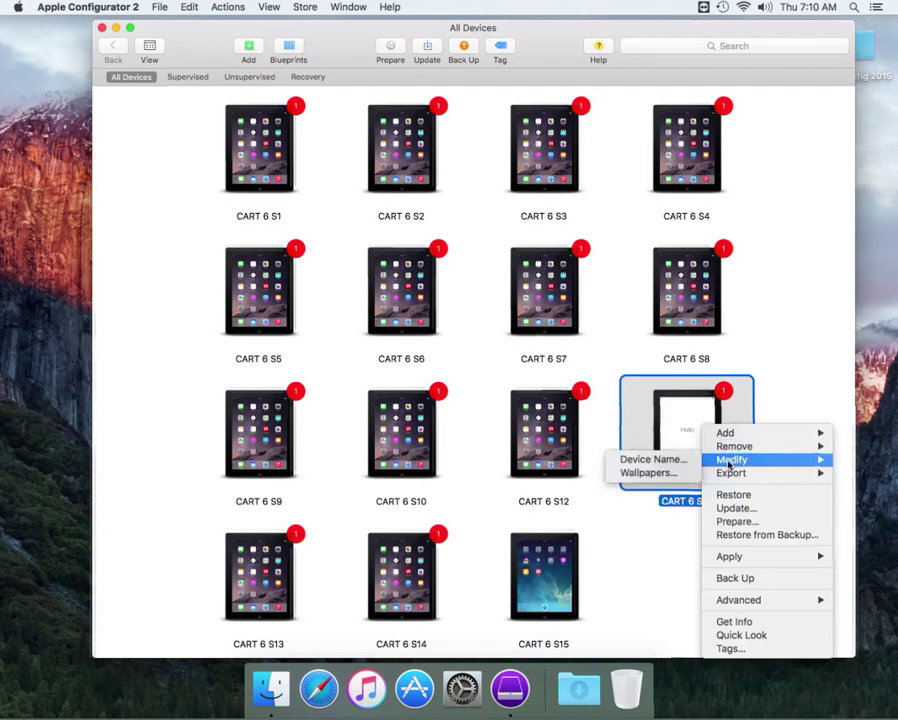
click(795, 362)
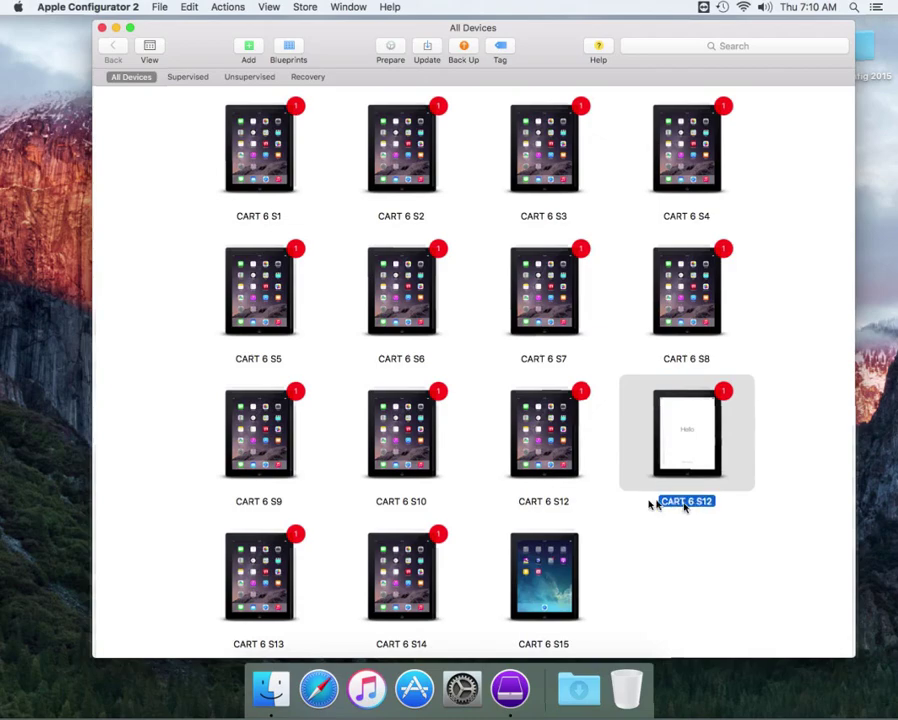
click(543, 492)
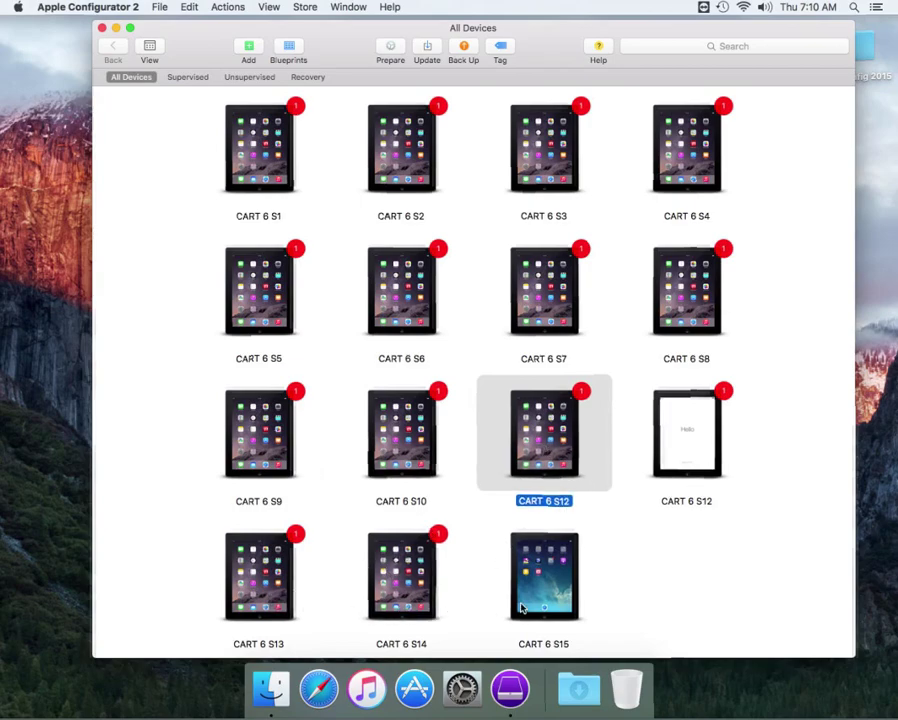
click(688, 443)
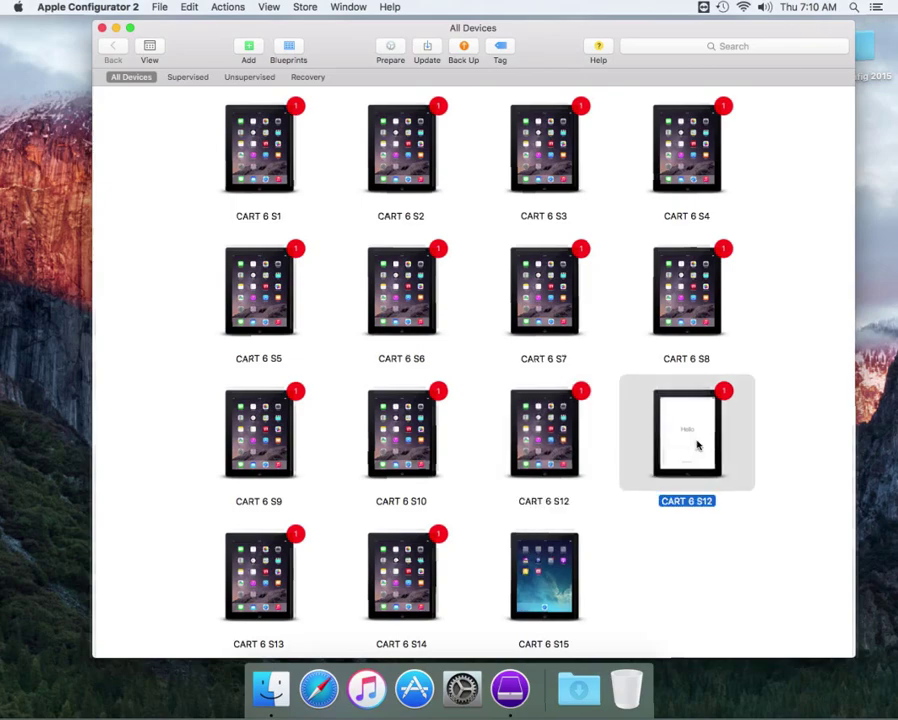
Step: Use Modify > Device Name to rename the Hello-screen iPad from CART 6 S12 to CART 6 S11
right_click(706, 428)
mouse_move(722, 447)
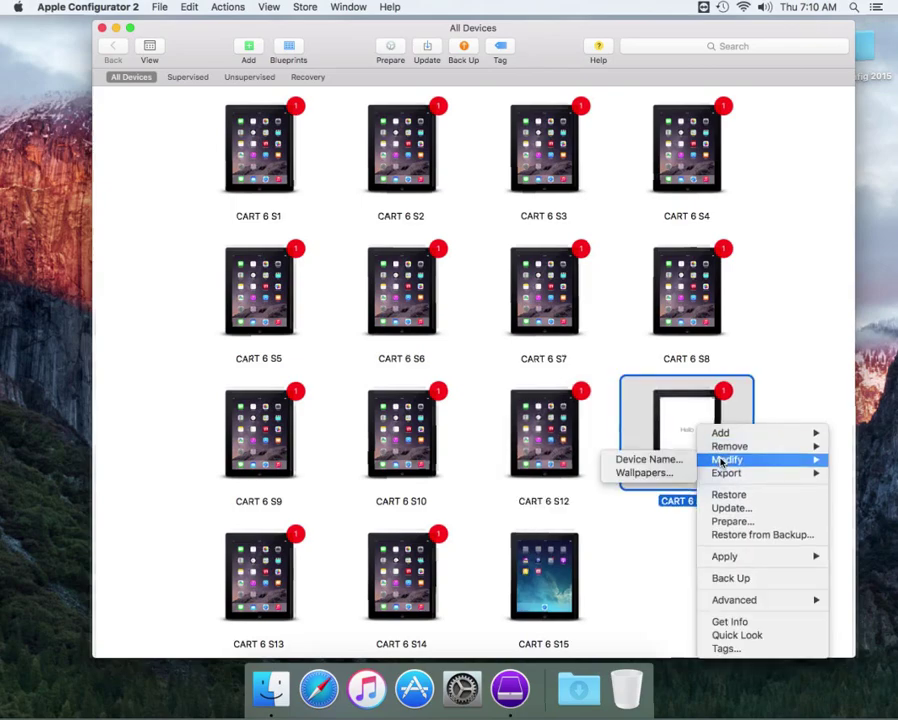
click(680, 459)
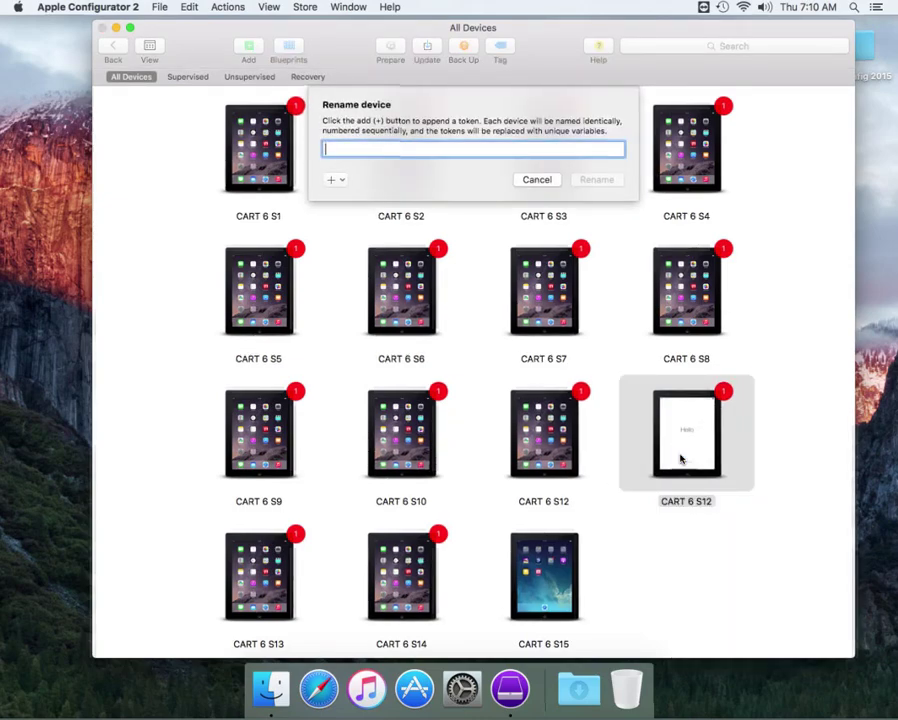
text(CA)
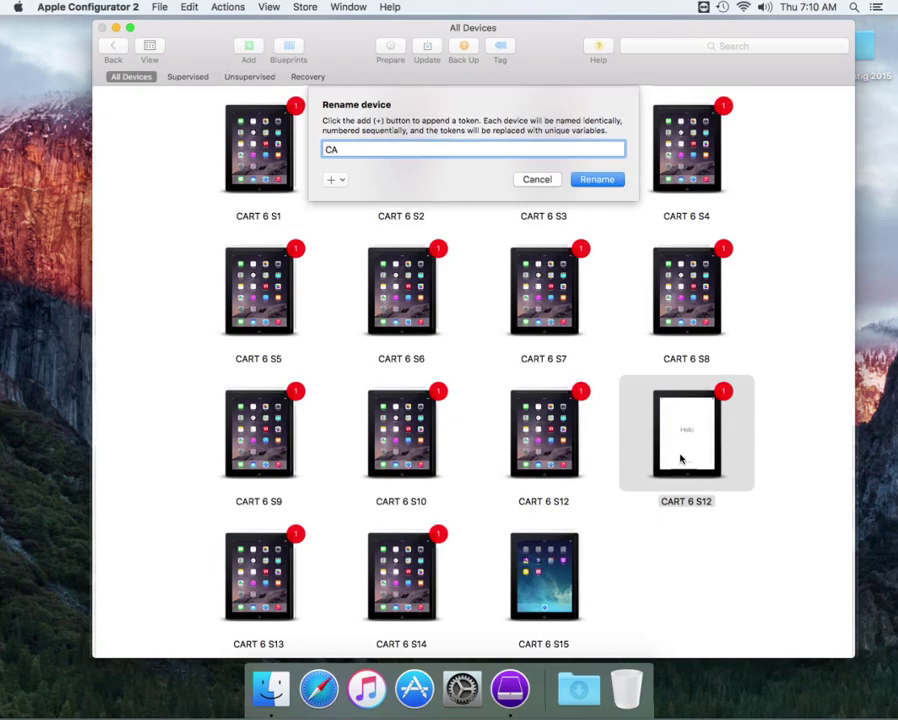
text(RT 6 S11)
key(Return)
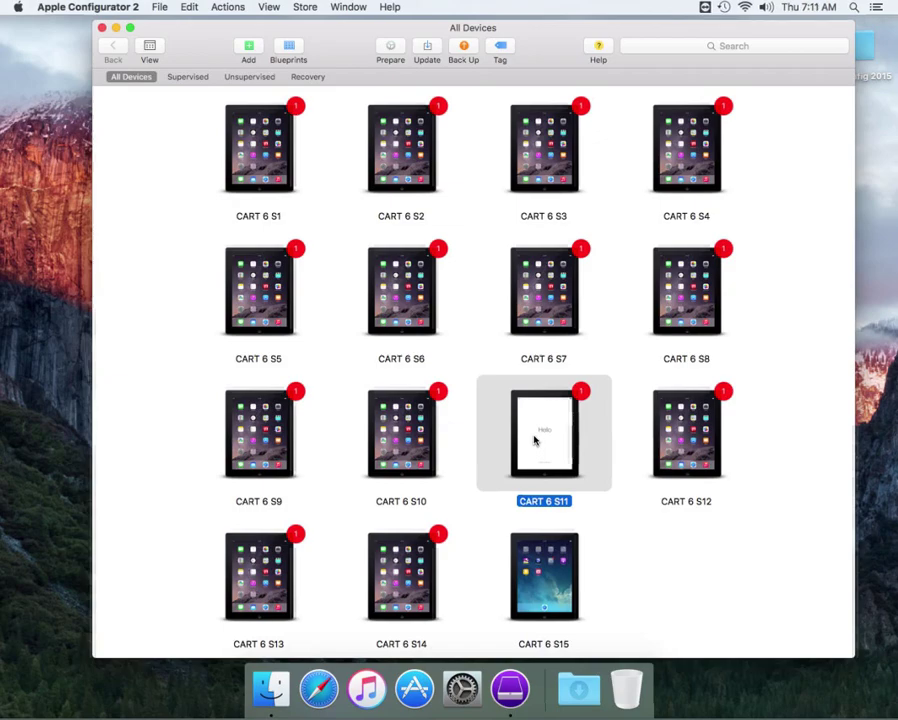
Step: Open Restore from Backup for CART 6 S11, pick the CART 6 S10 backup, then cancel without restoring
right_click(535, 440)
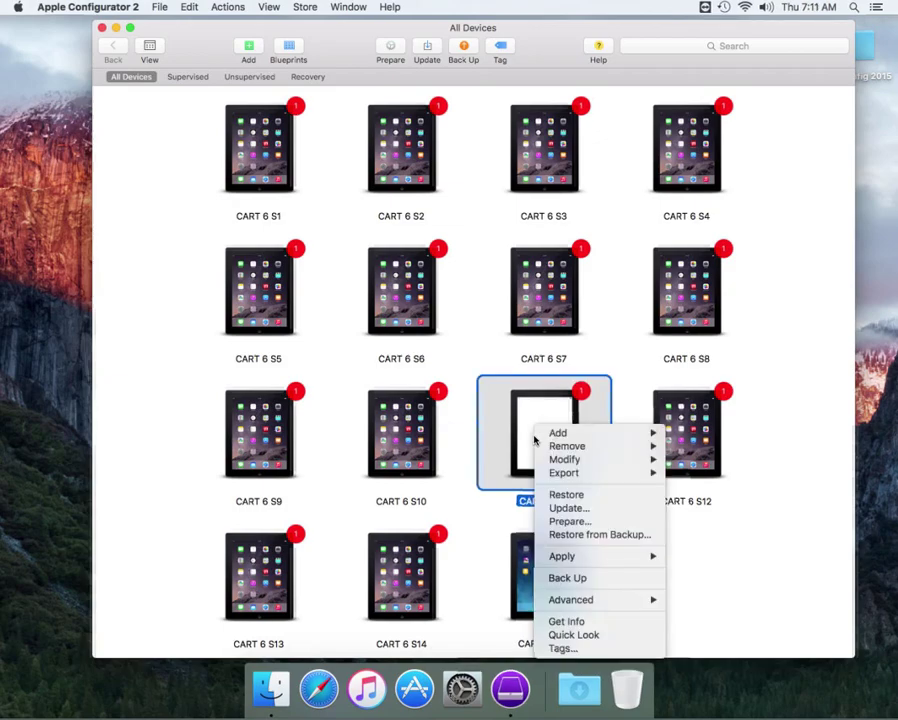
mouse_move(609, 478)
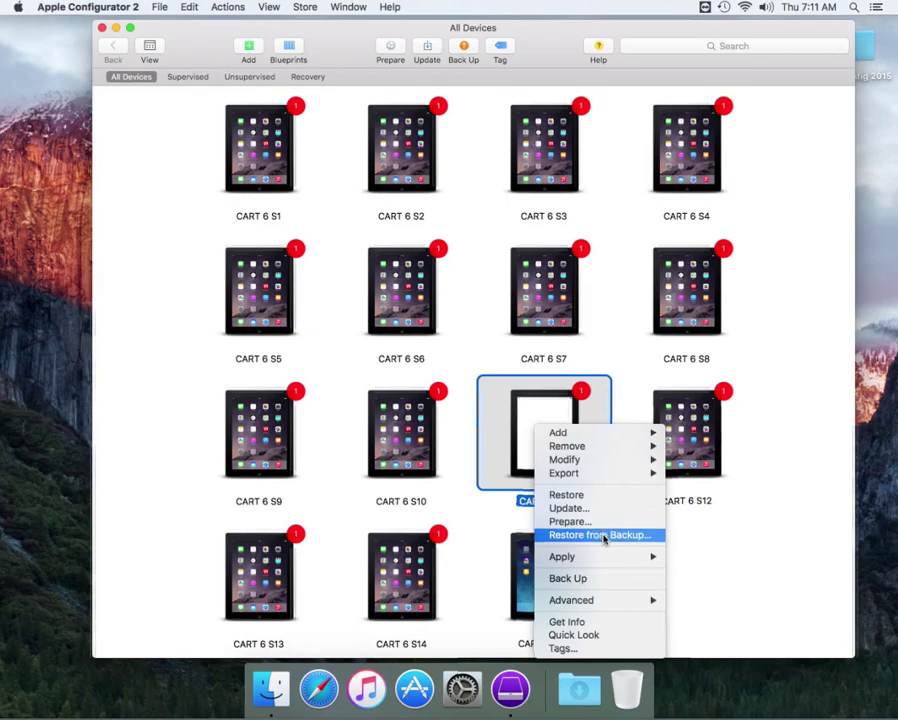
click(604, 536)
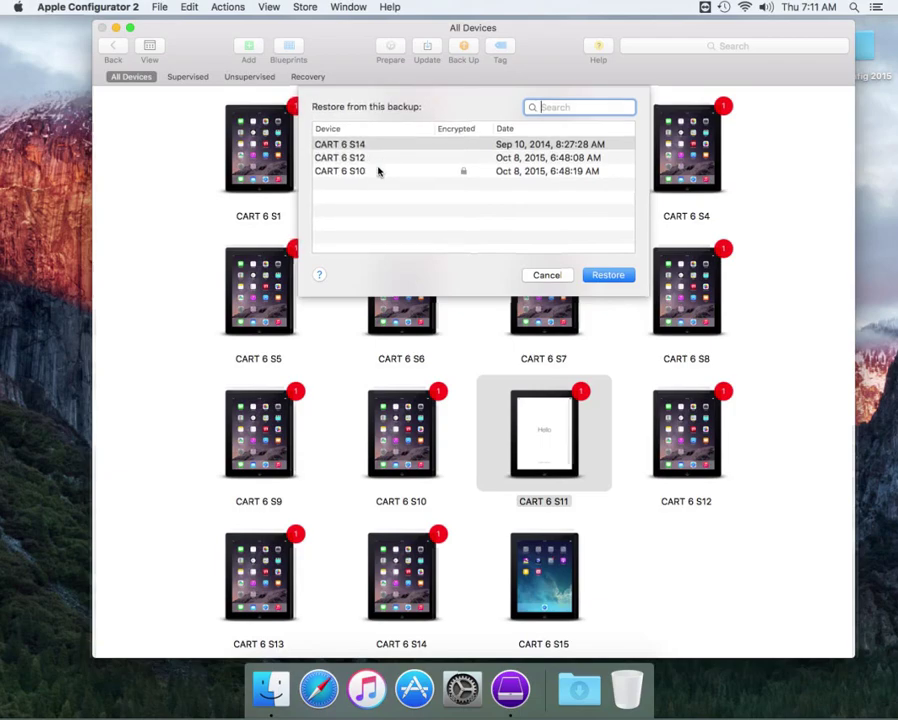
click(470, 174)
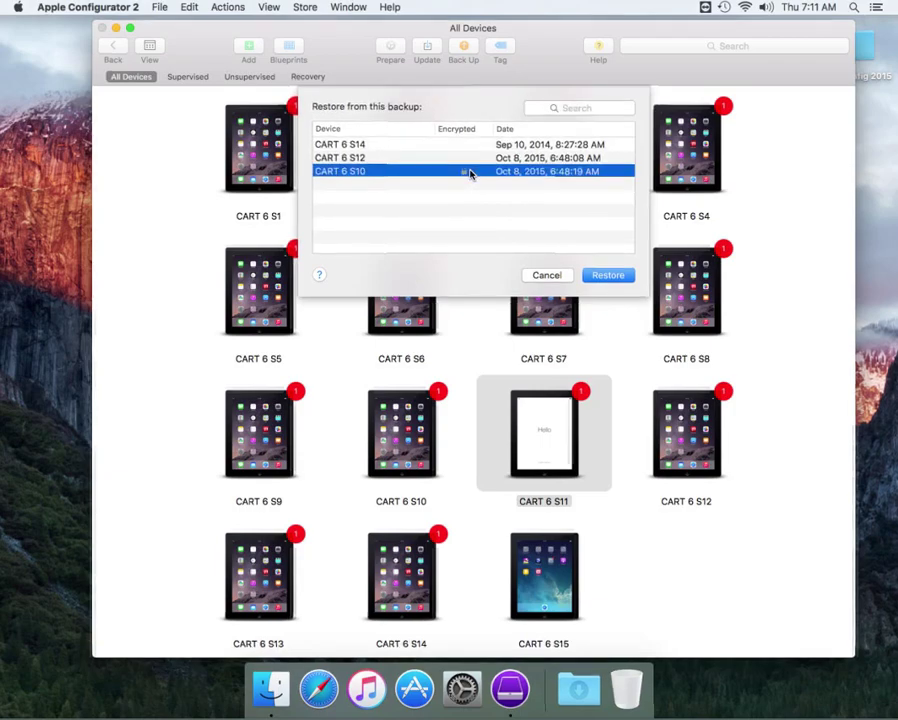
click(550, 276)
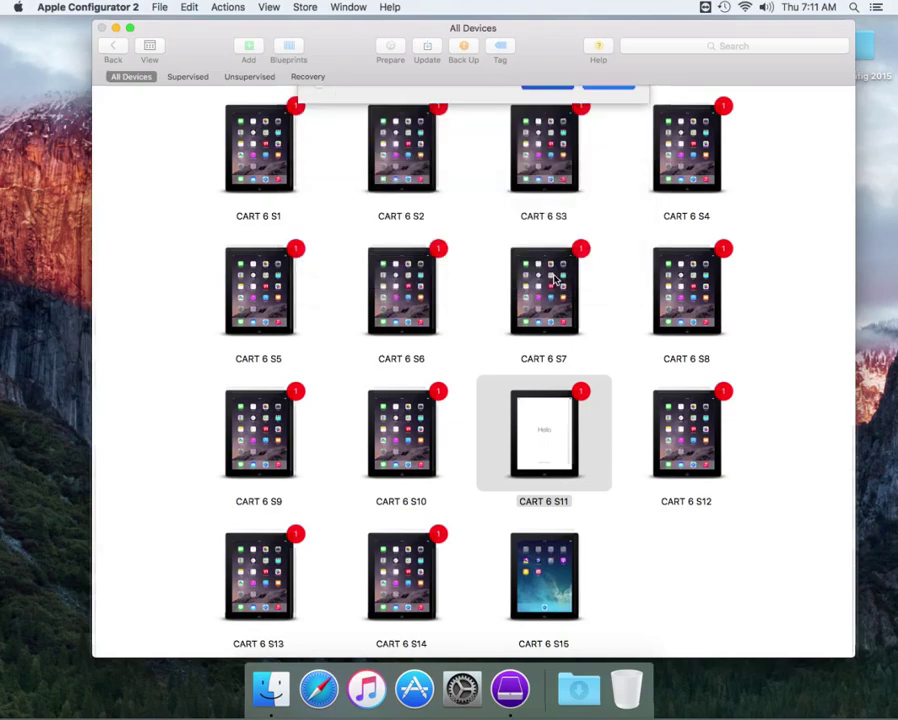
Step: Open CART 6 S11's context menu and browse its Apply and Advanced submenus
right_click(548, 428)
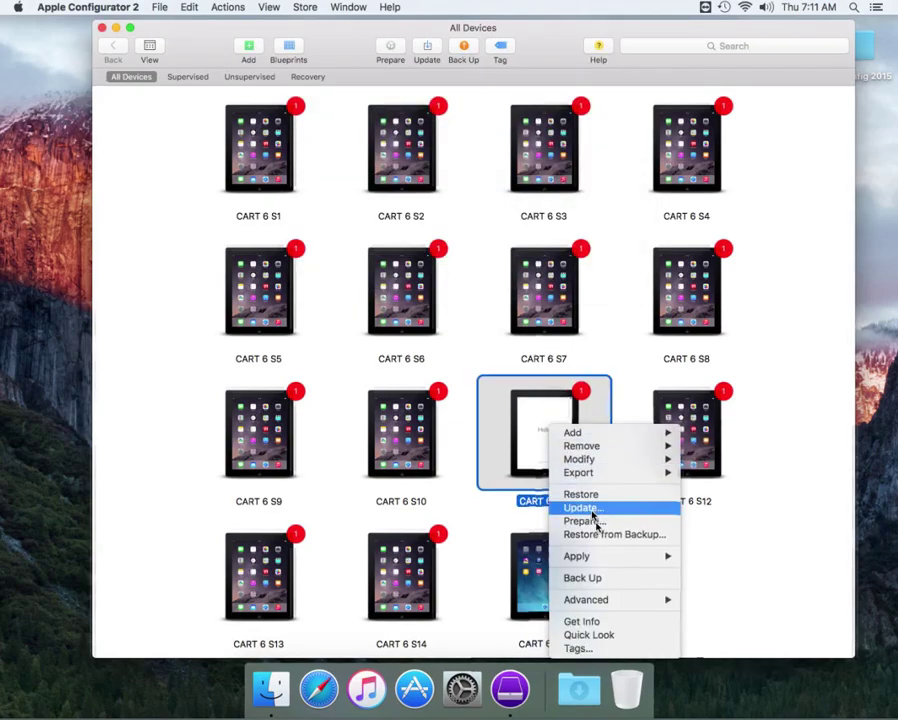
mouse_move(621, 565)
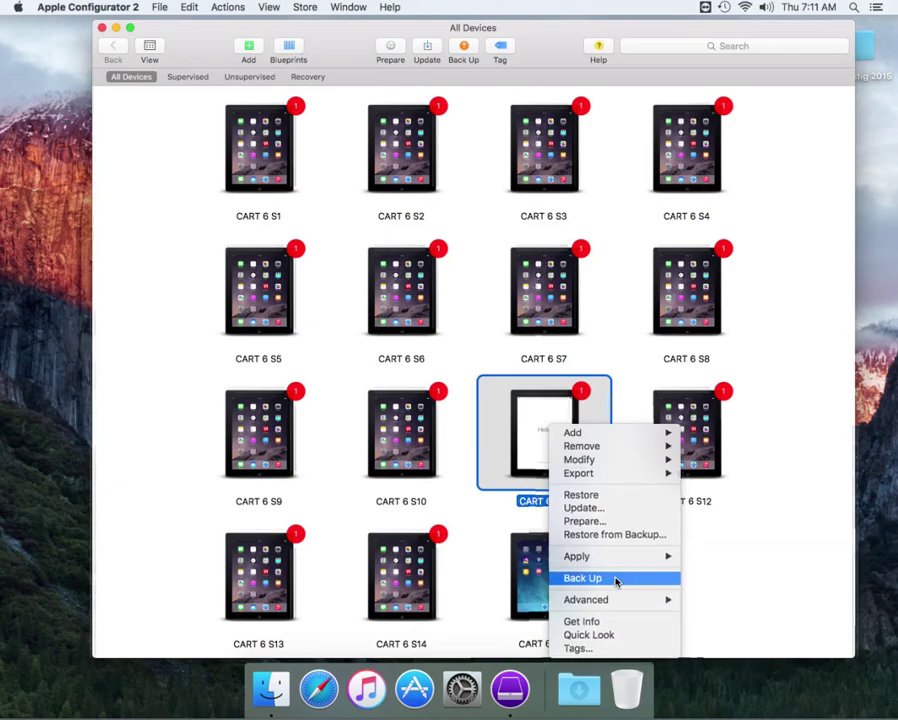
mouse_move(619, 601)
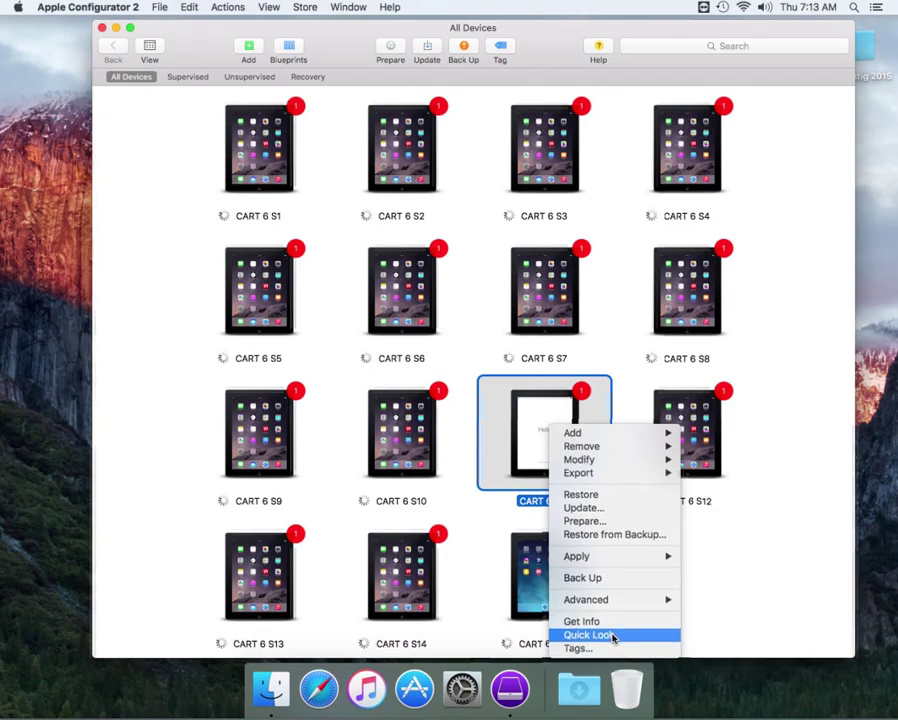
click(590, 635)
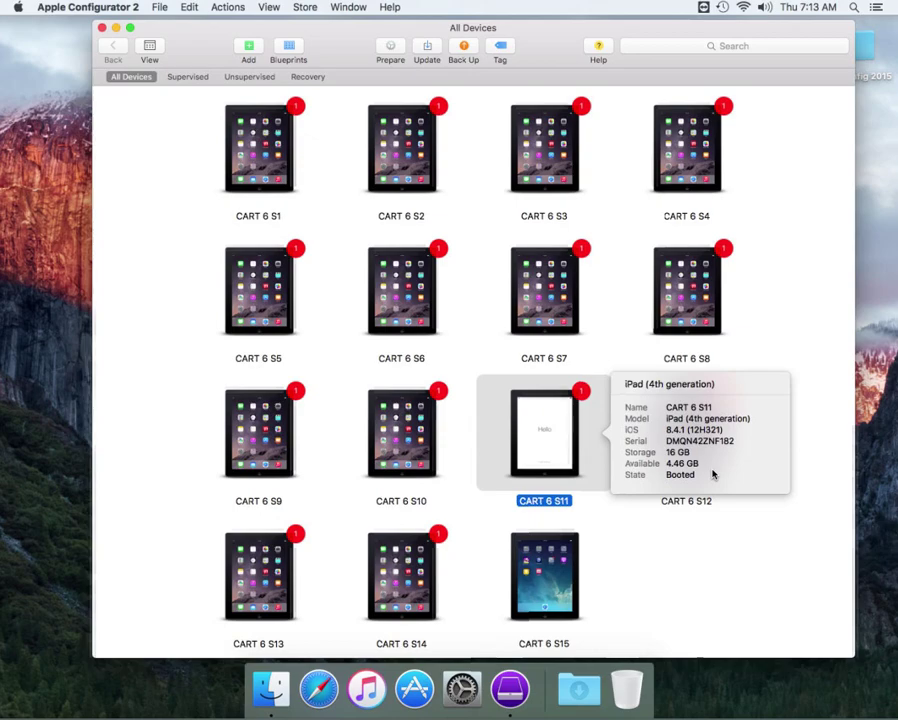
right_click(572, 428)
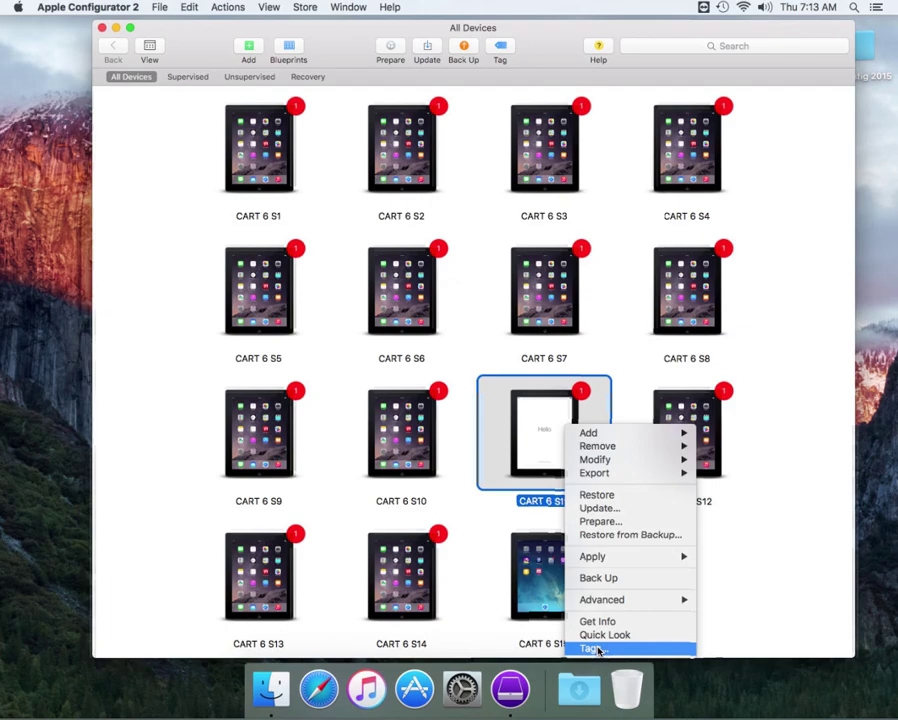
Step: Dismiss the context menu and switch the device view from tiles to List
click(806, 527)
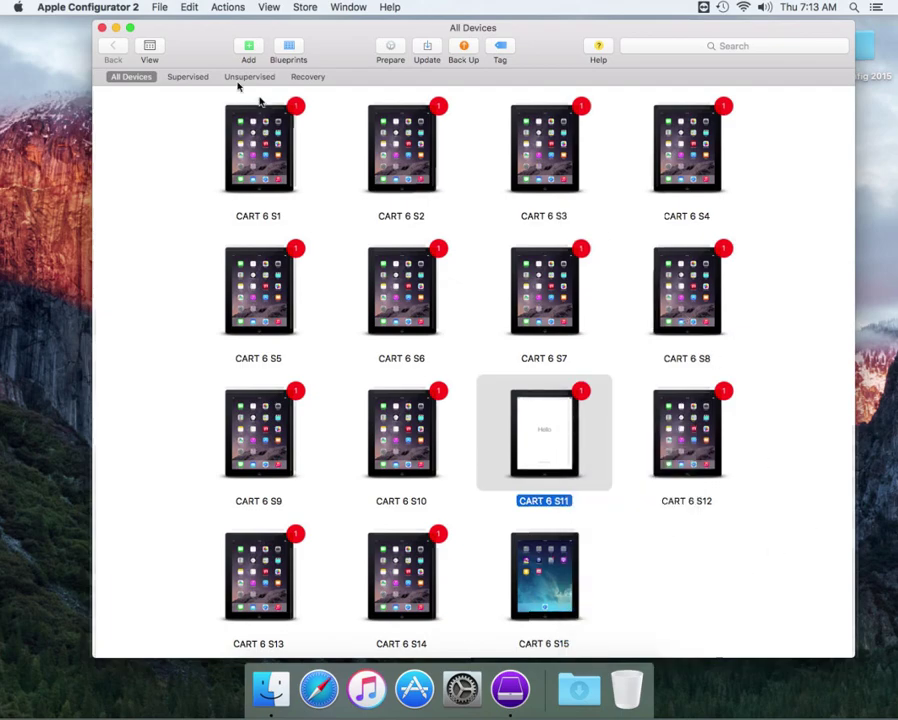
click(149, 47)
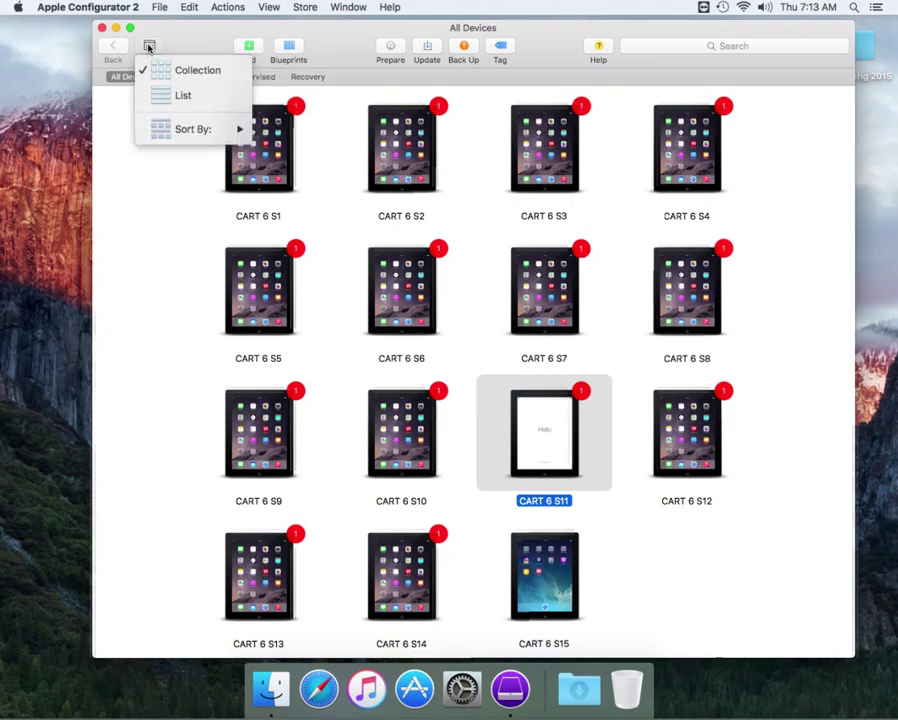
click(175, 97)
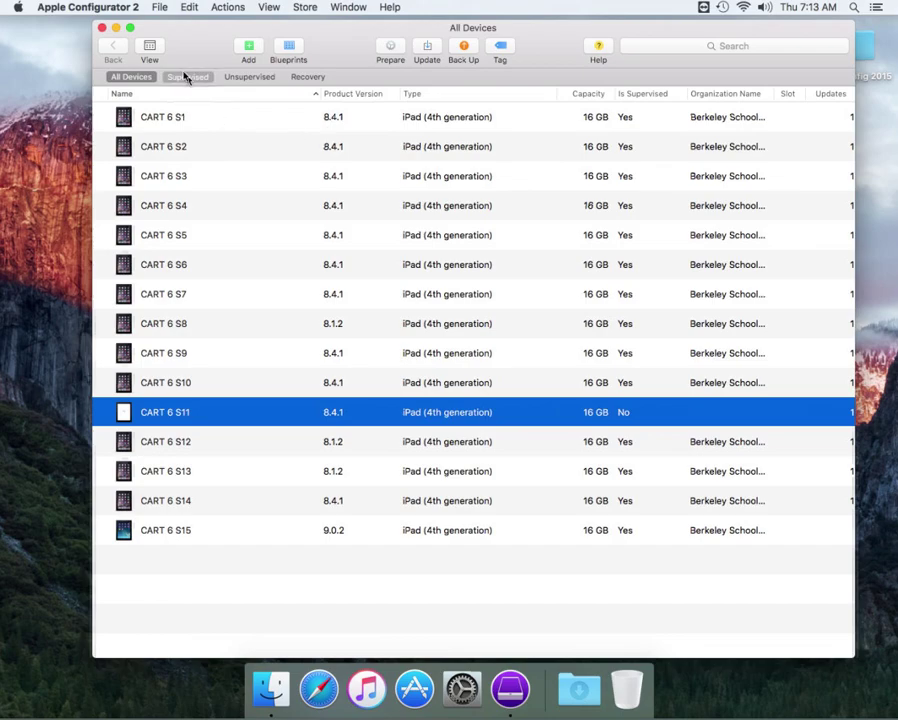
click(152, 47)
mouse_move(208, 136)
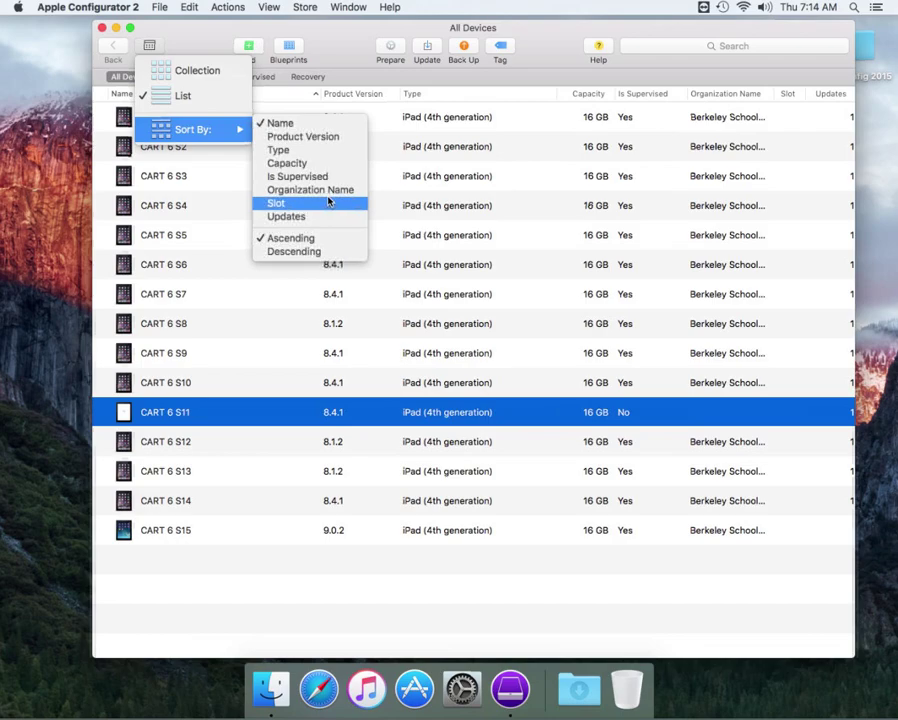
Step: Close the sorting menu and cycle through Supervised, All Devices and Unsupervised filters, ending on Supervised
click(341, 77)
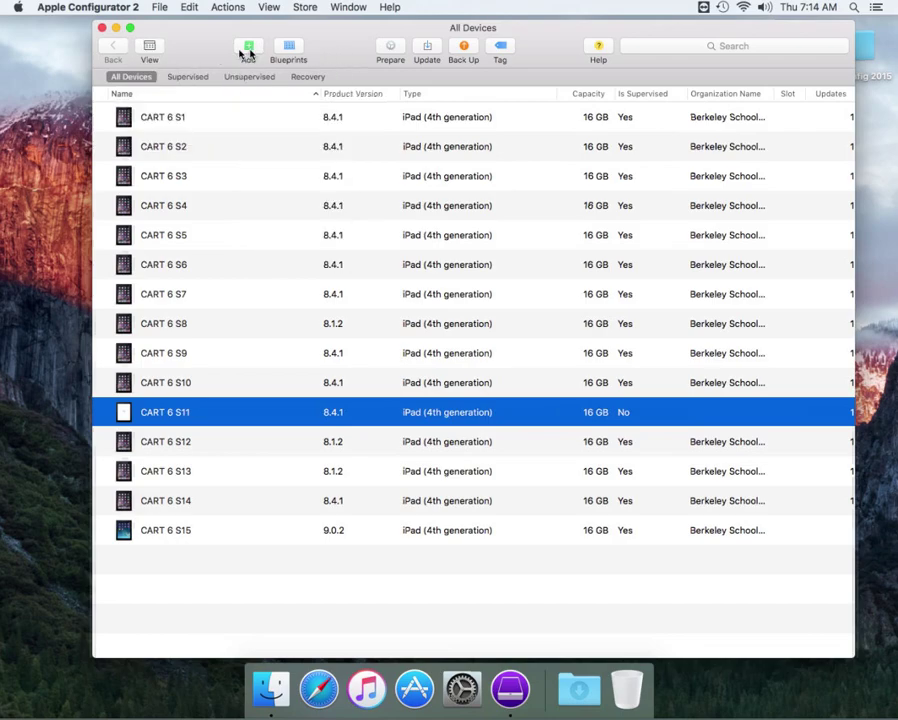
click(187, 79)
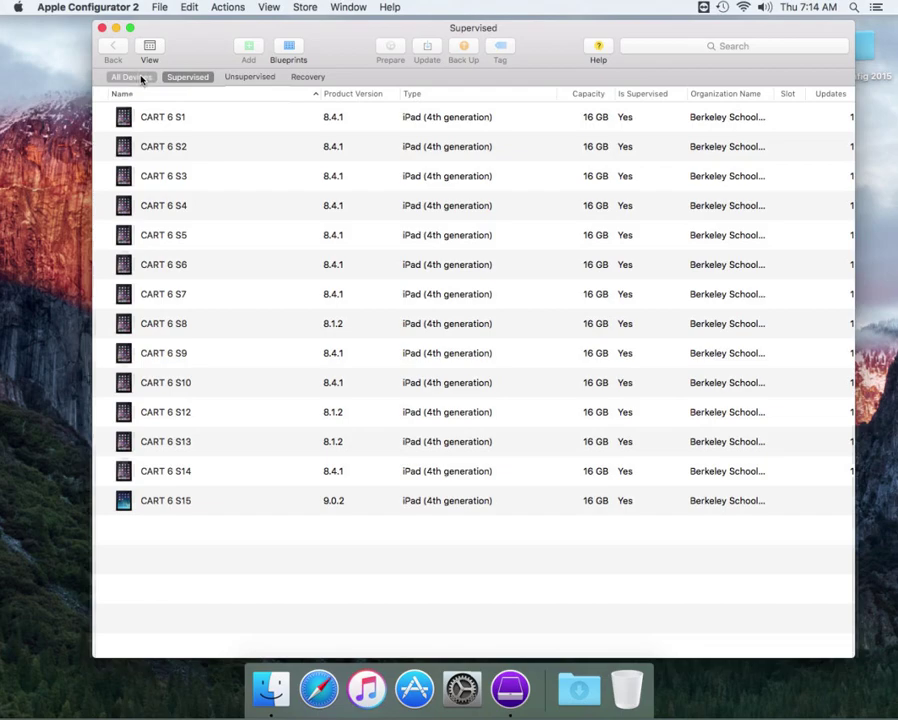
click(142, 79)
click(199, 79)
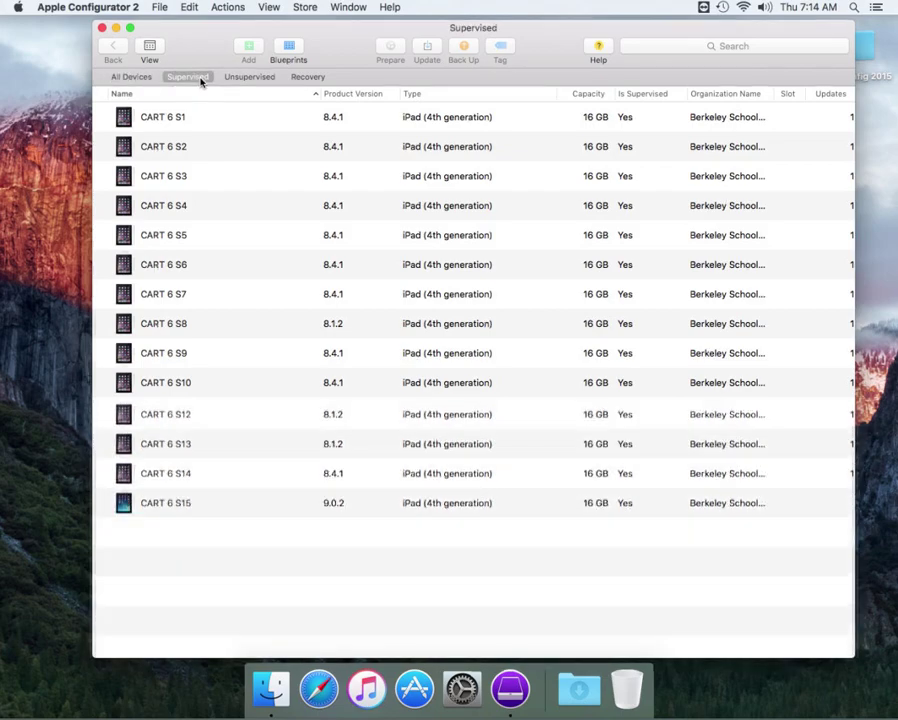
click(250, 77)
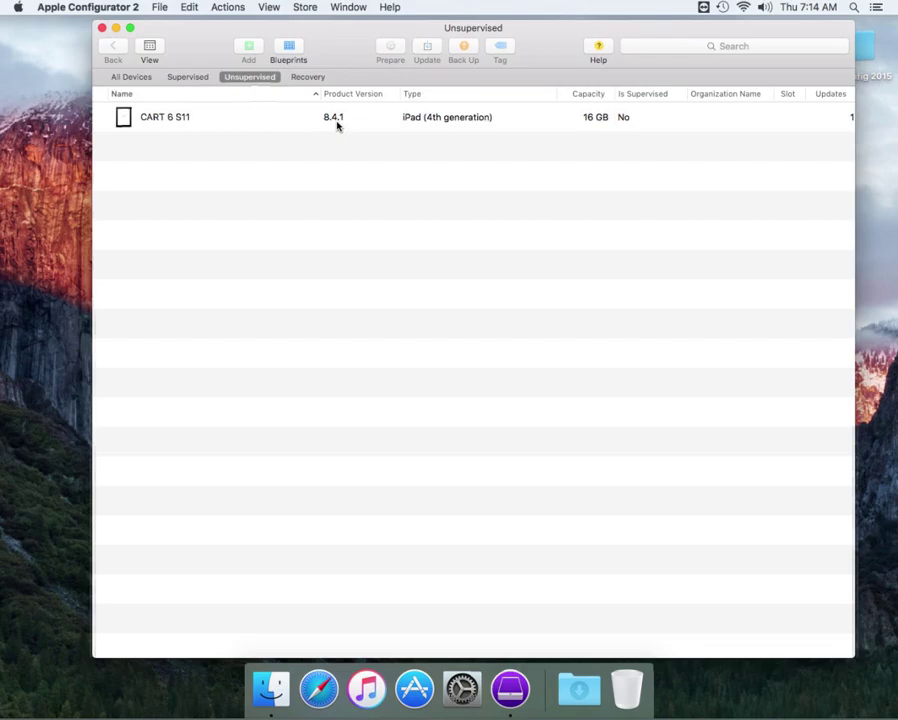
click(179, 80)
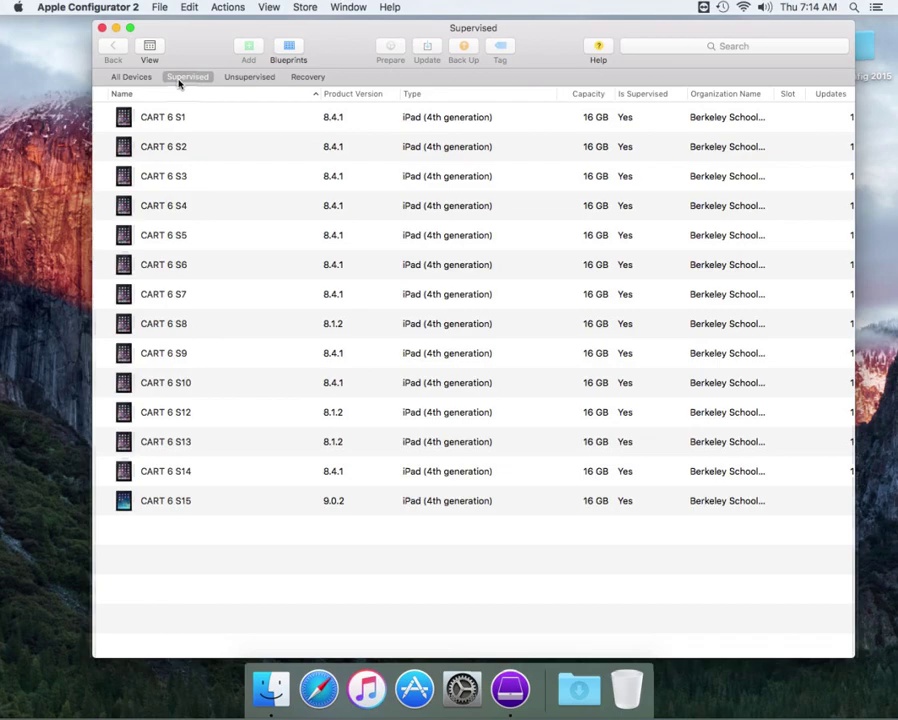
Step: Select the CART 6 S8 and S12 rows (8.1.2) and the S15 row (9.0.2)
click(336, 324)
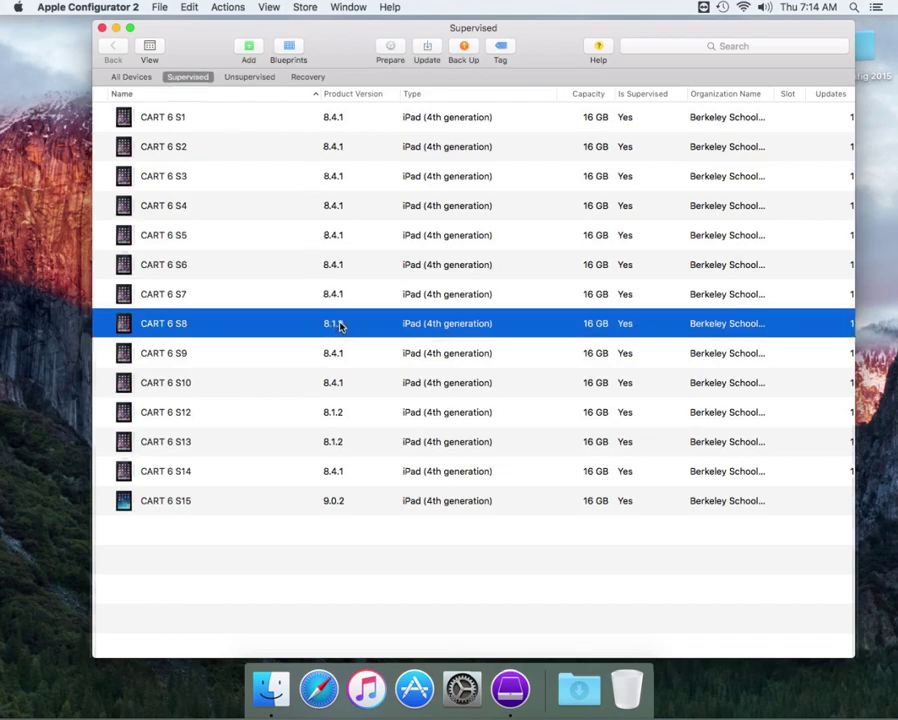
click(341, 414)
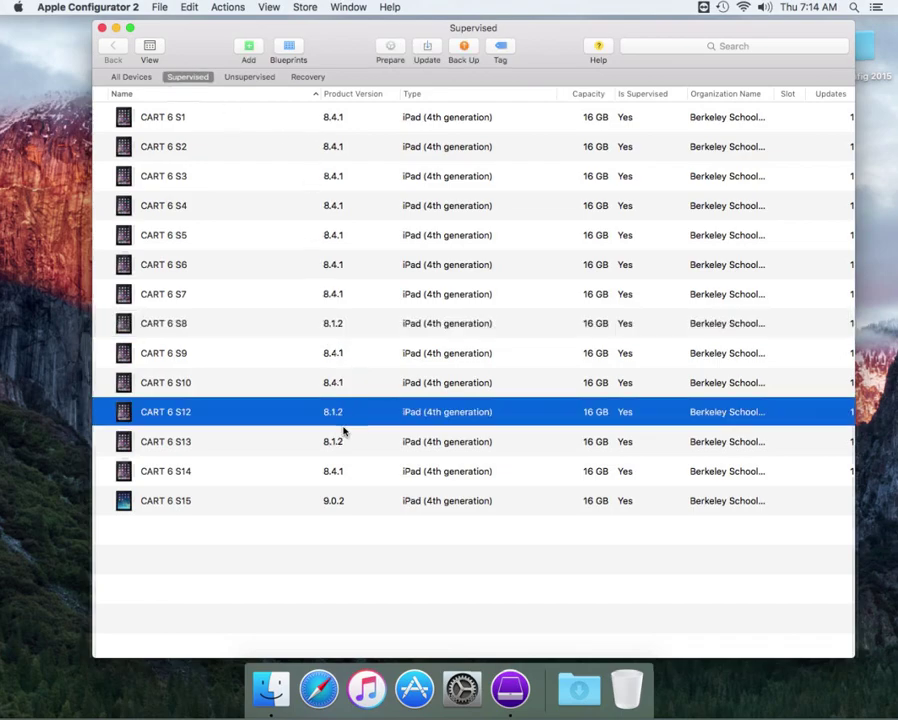
click(344, 501)
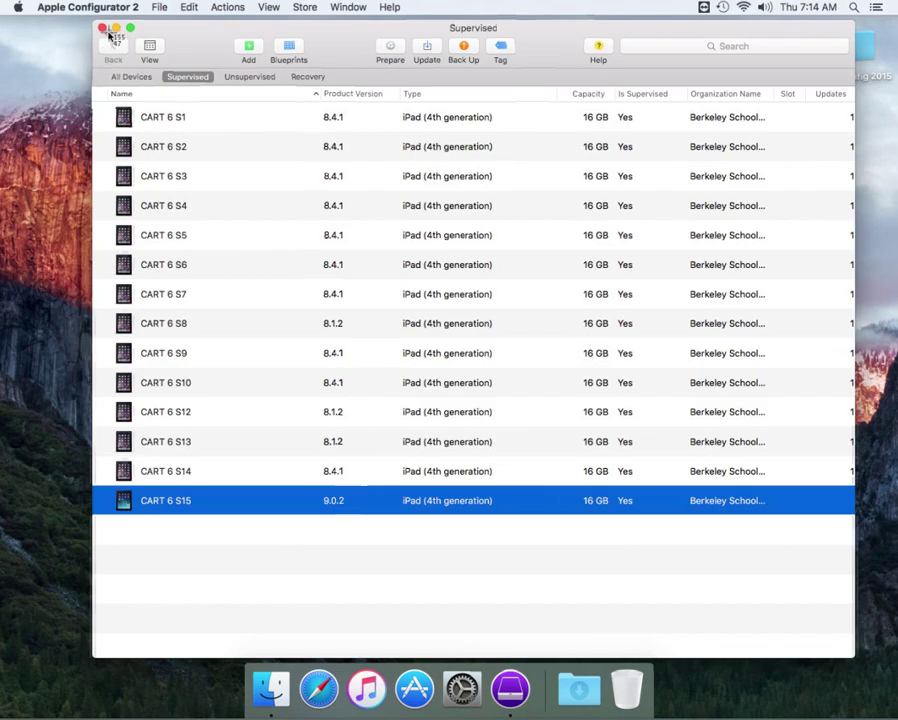
Step: Capture a screenshot of the device list, check the empty Recovery filter, then return to All Devices
drag(93, 70, 520, 562)
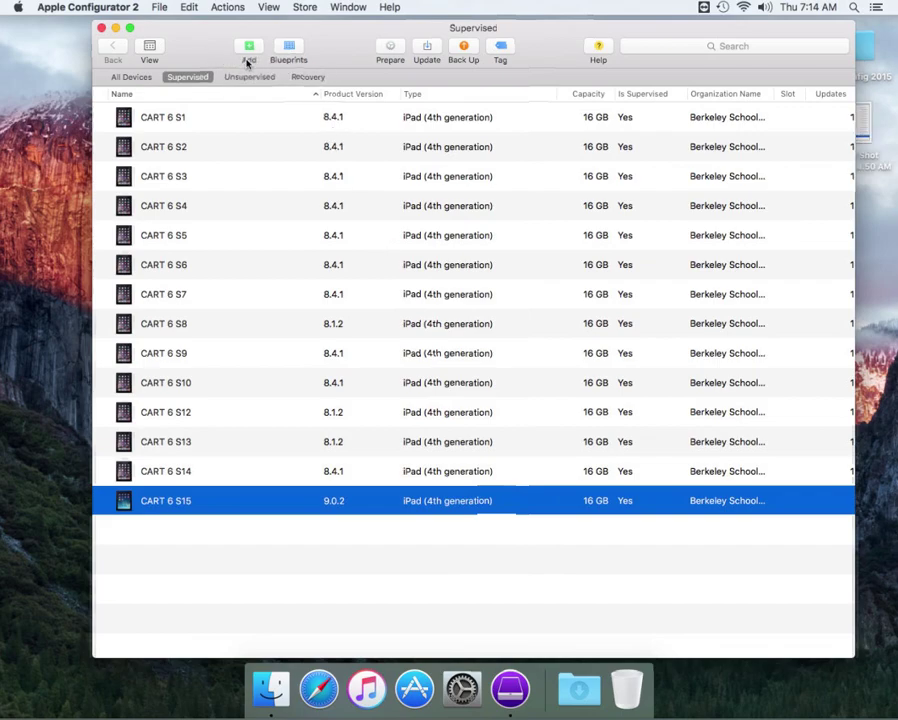
click(309, 78)
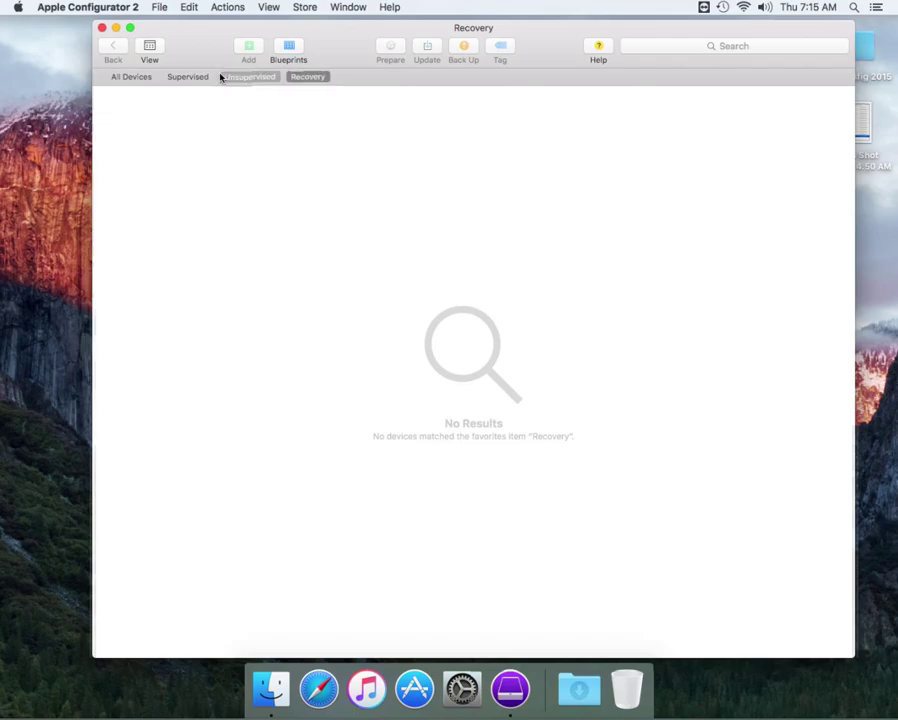
click(136, 79)
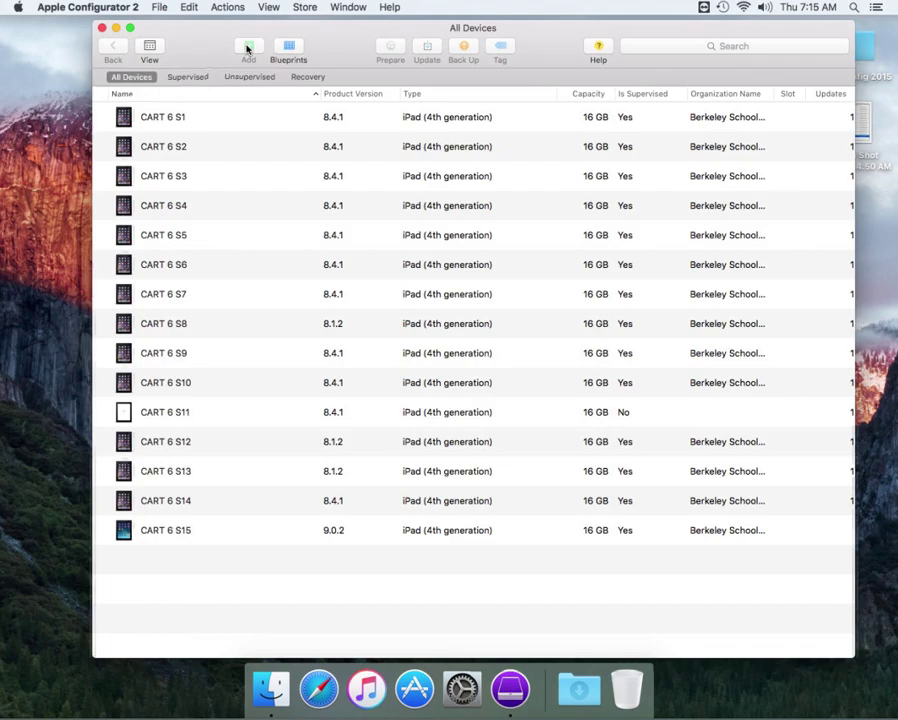
Step: Open the Blueprints editor, keep its Collection layout, then choose Done to return to All Devices
click(289, 48)
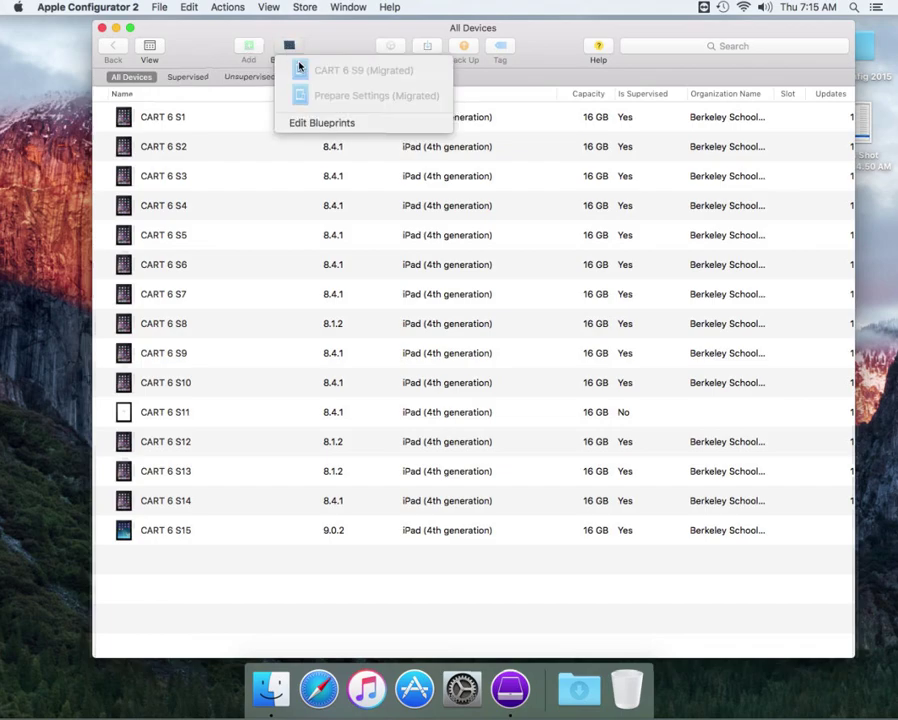
click(304, 124)
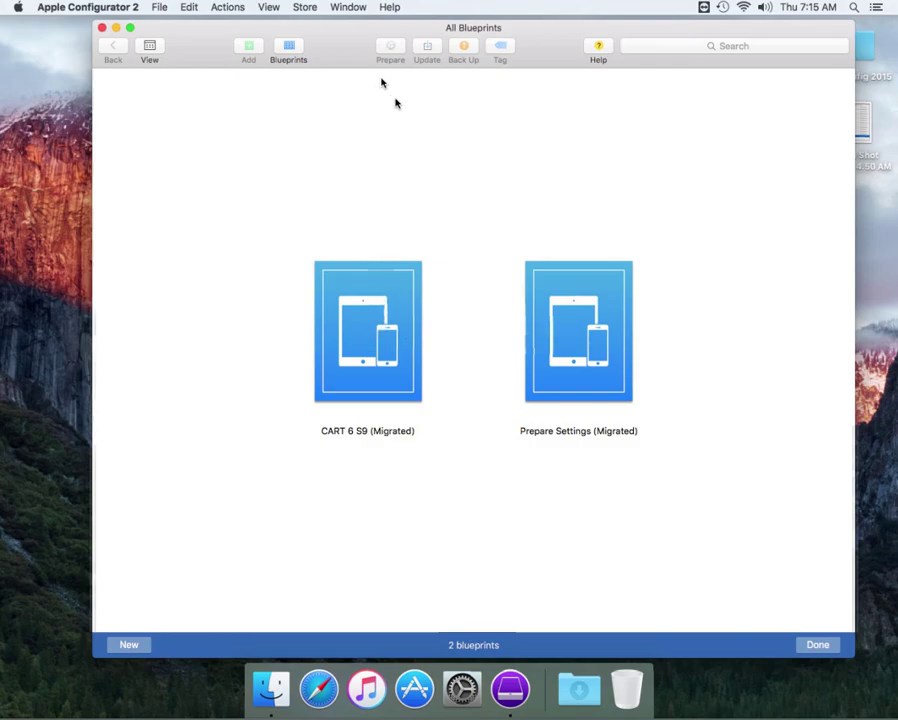
click(152, 48)
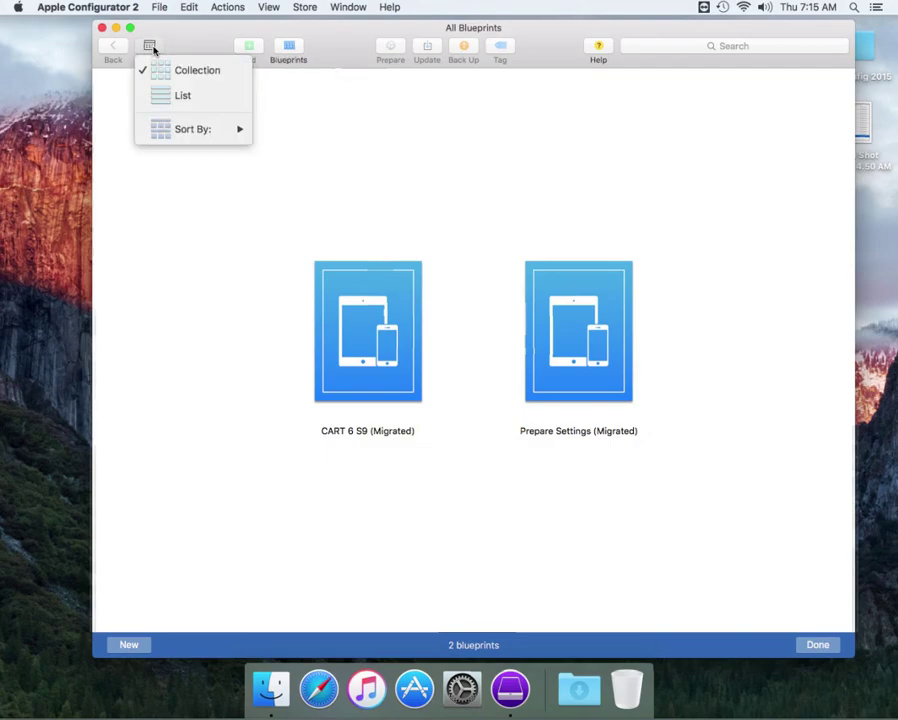
click(152, 72)
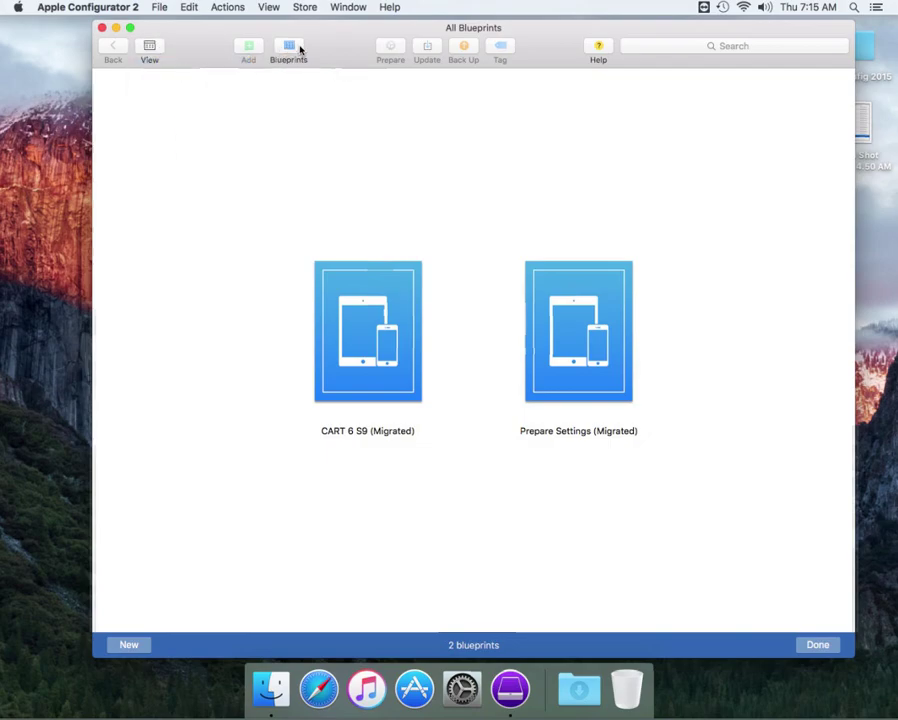
click(815, 644)
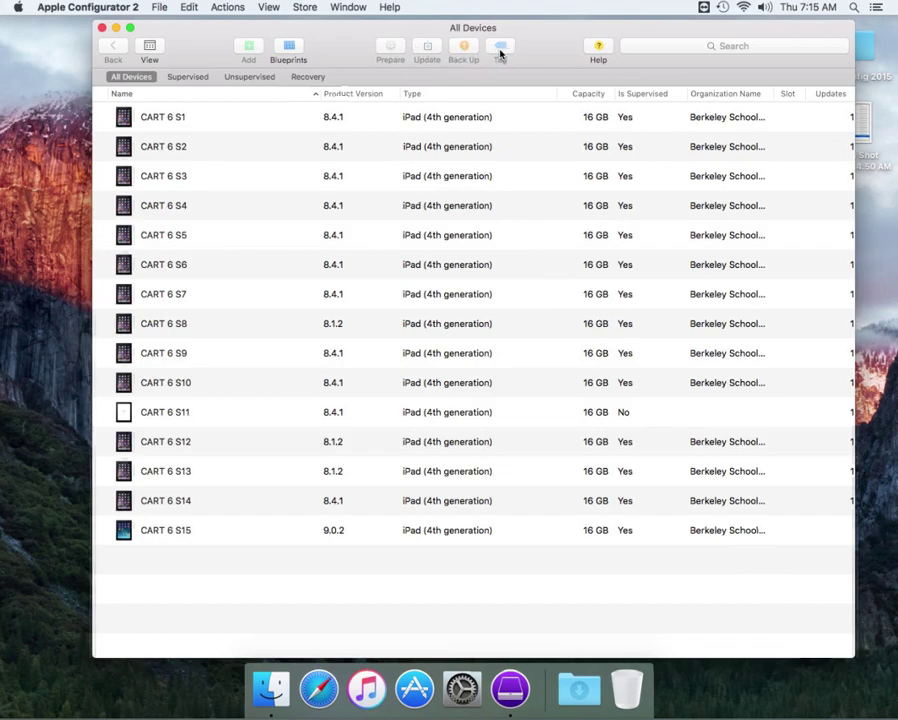
click(161, 118)
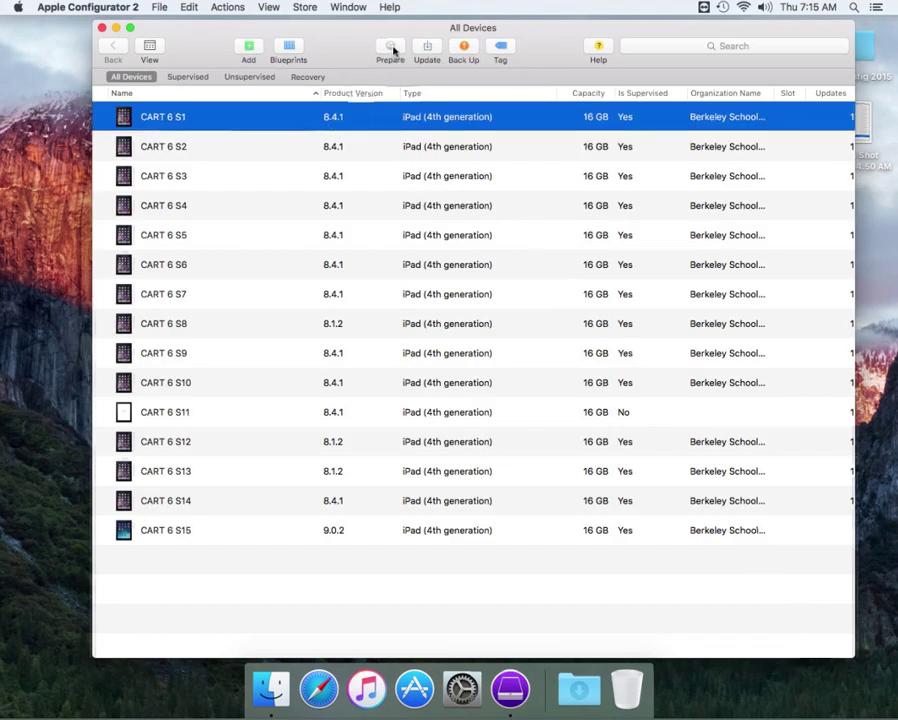
click(180, 417)
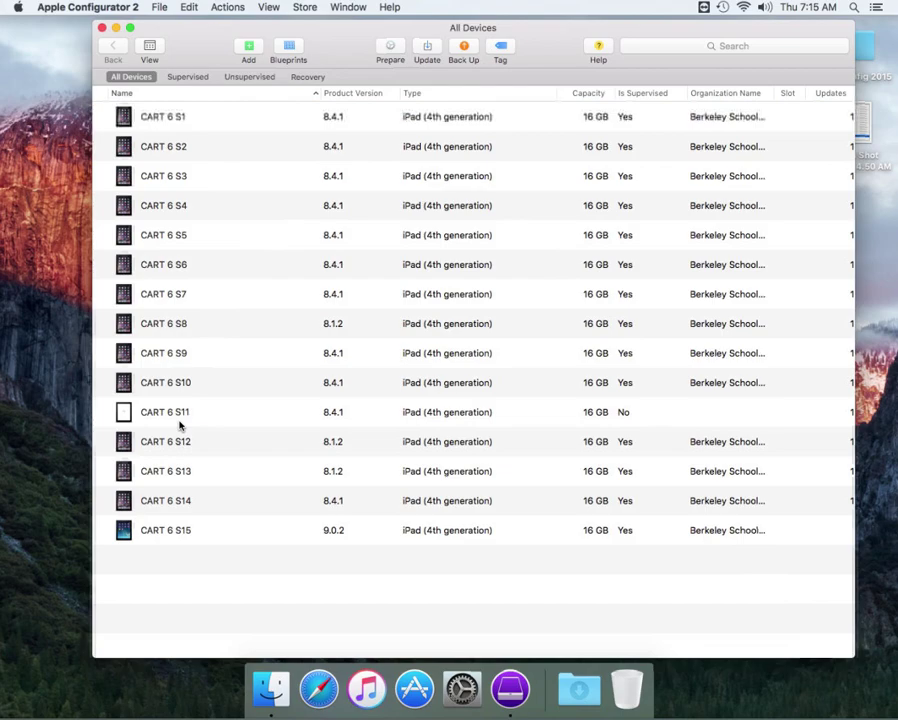
click(390, 50)
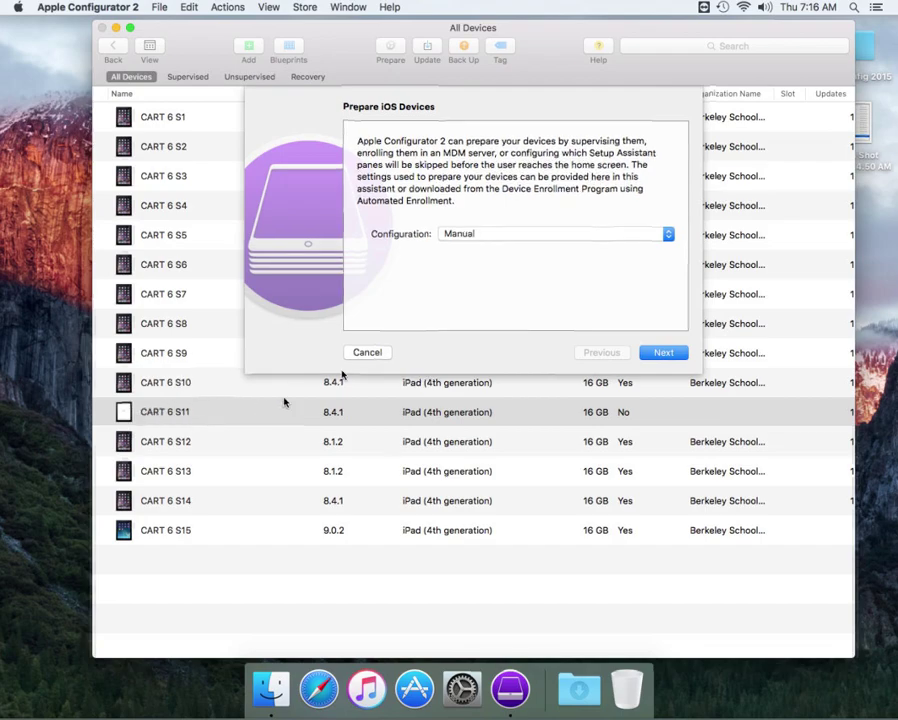
click(481, 236)
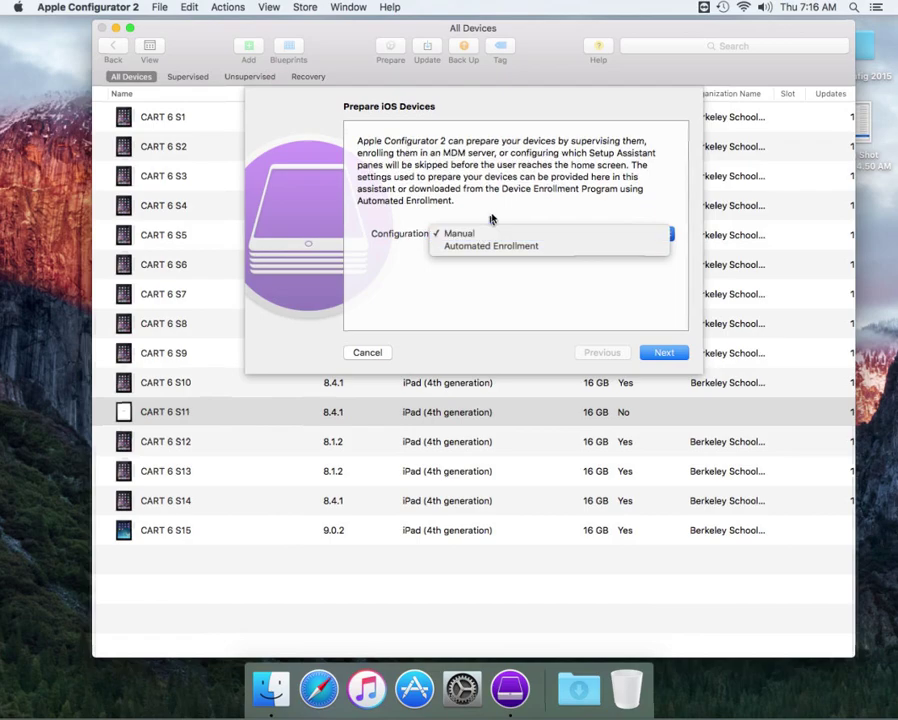
click(496, 212)
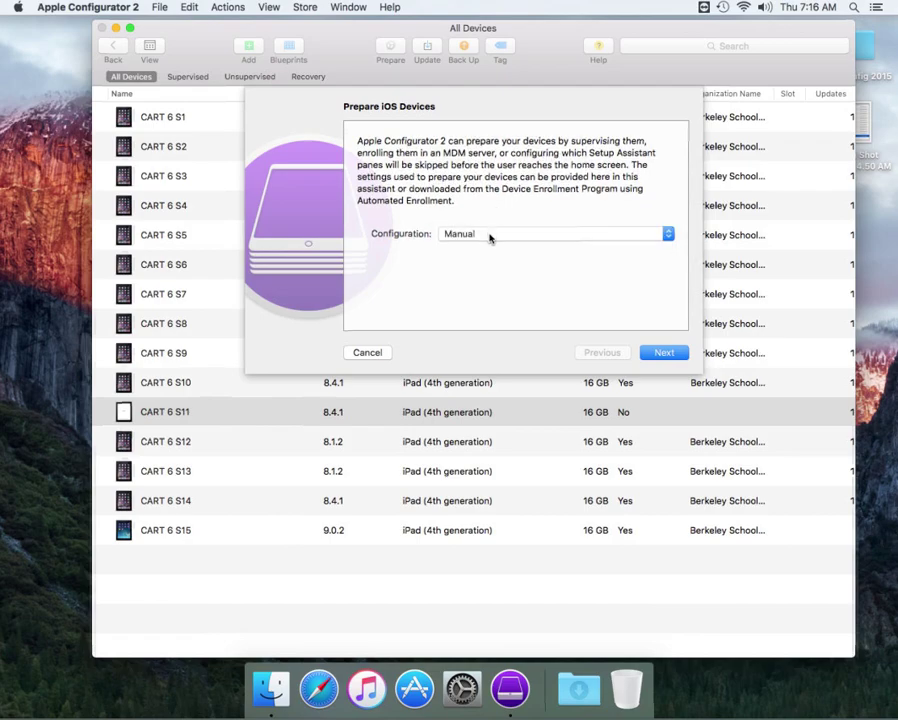
click(488, 234)
click(500, 216)
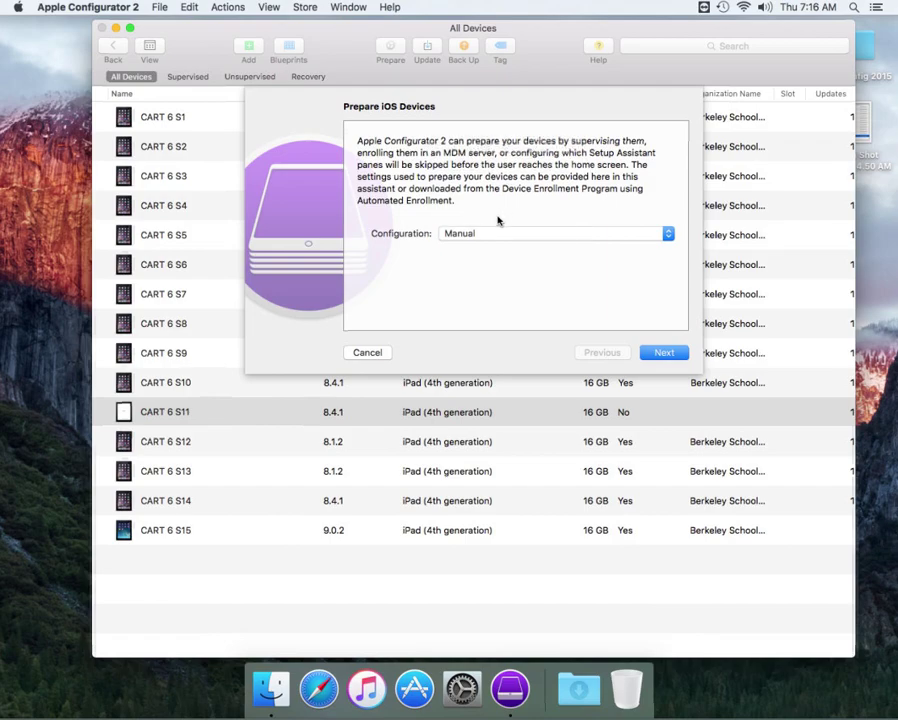
click(367, 353)
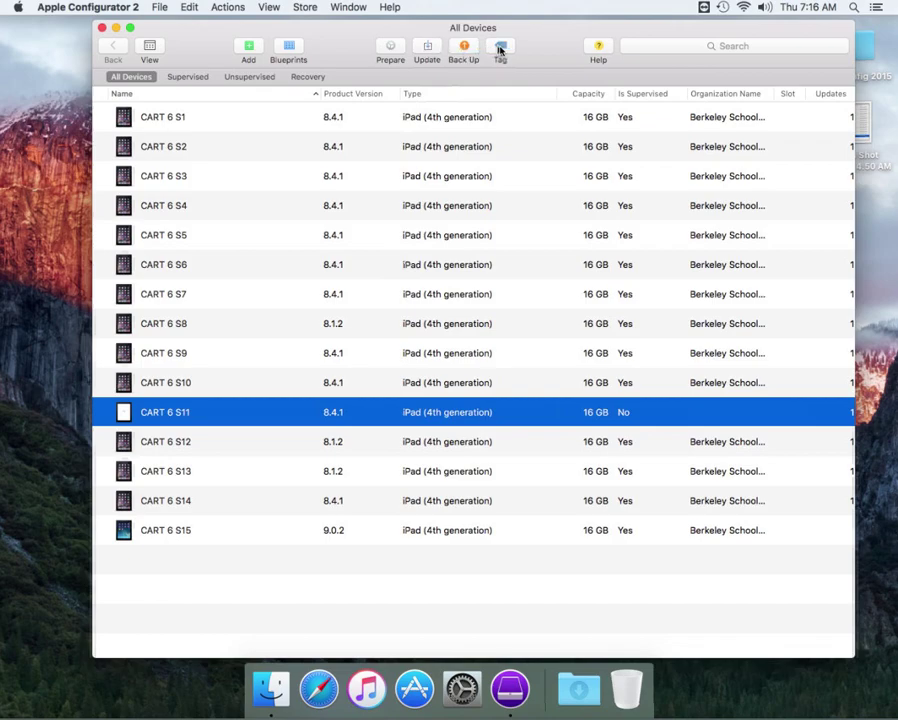
Step: Tag CART 6 S11 Blue and switch the device view back to the Collection icon grid
click(506, 50)
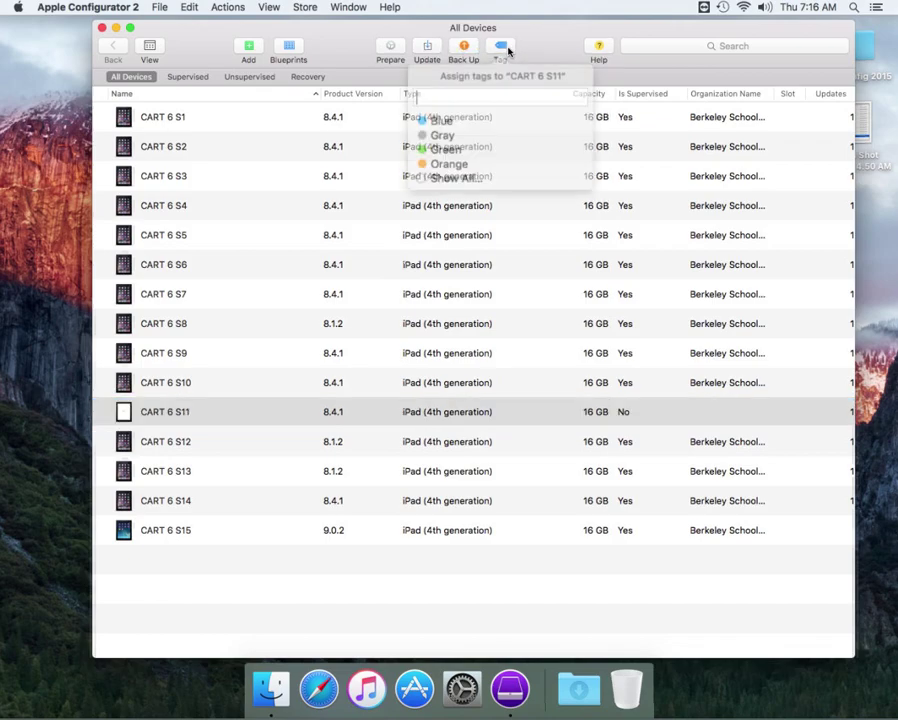
click(451, 111)
click(533, 52)
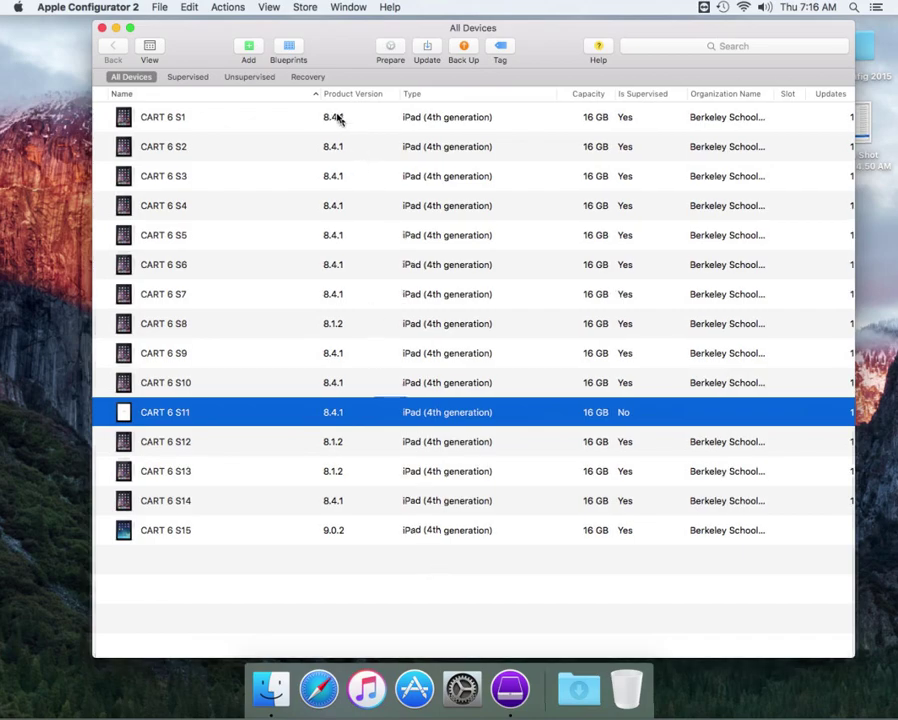
click(149, 45)
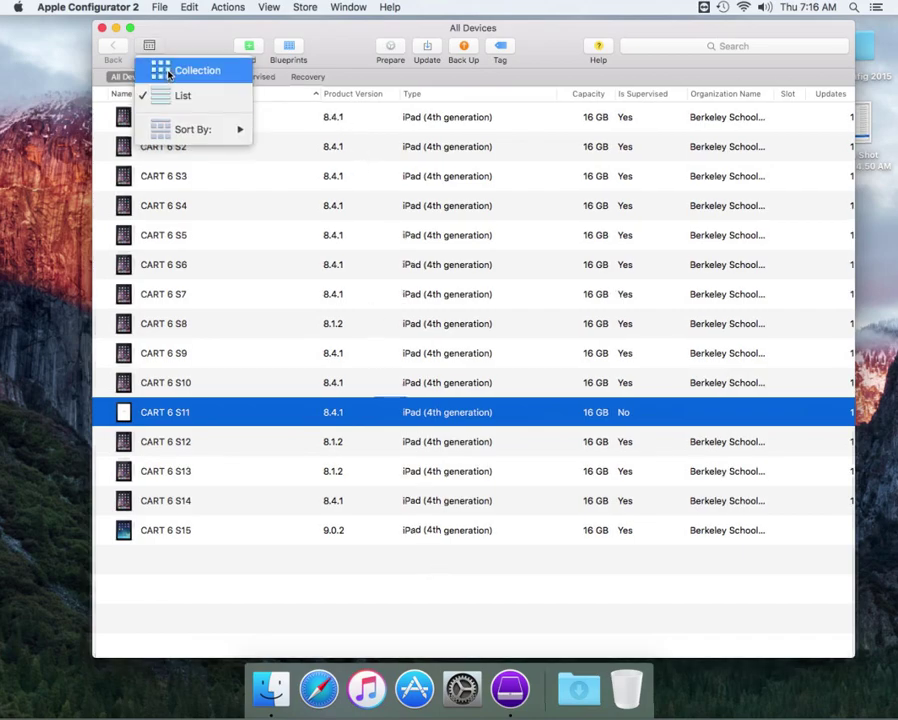
click(165, 72)
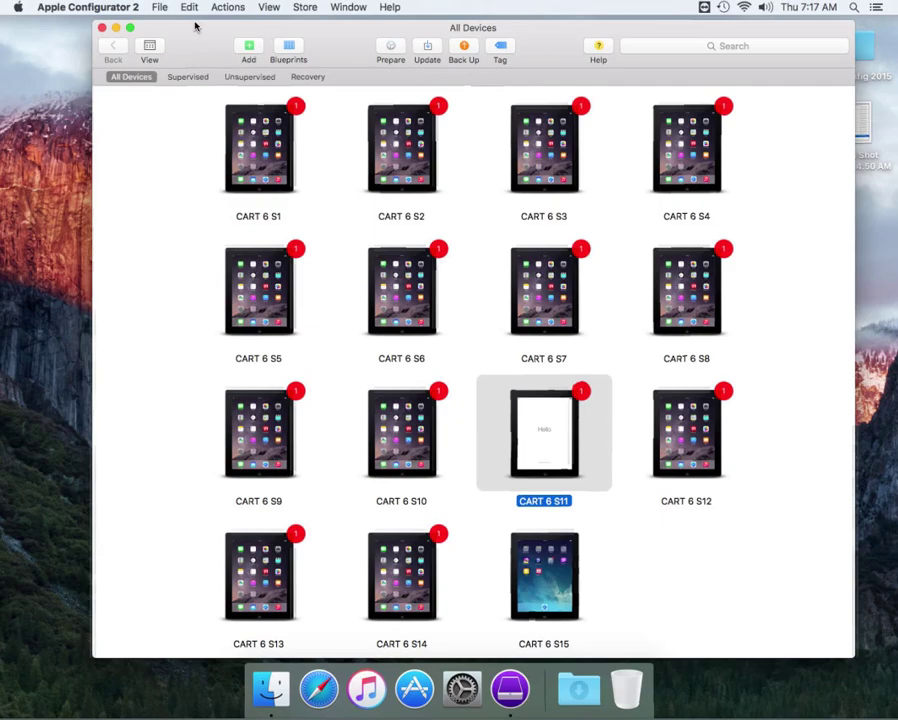
click(127, 8)
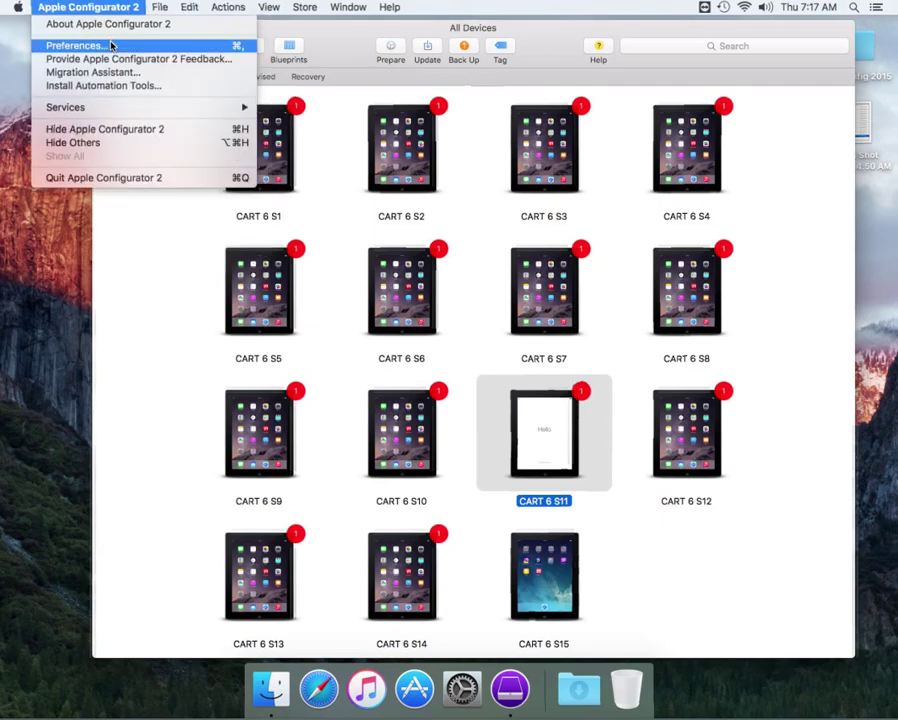
click(111, 46)
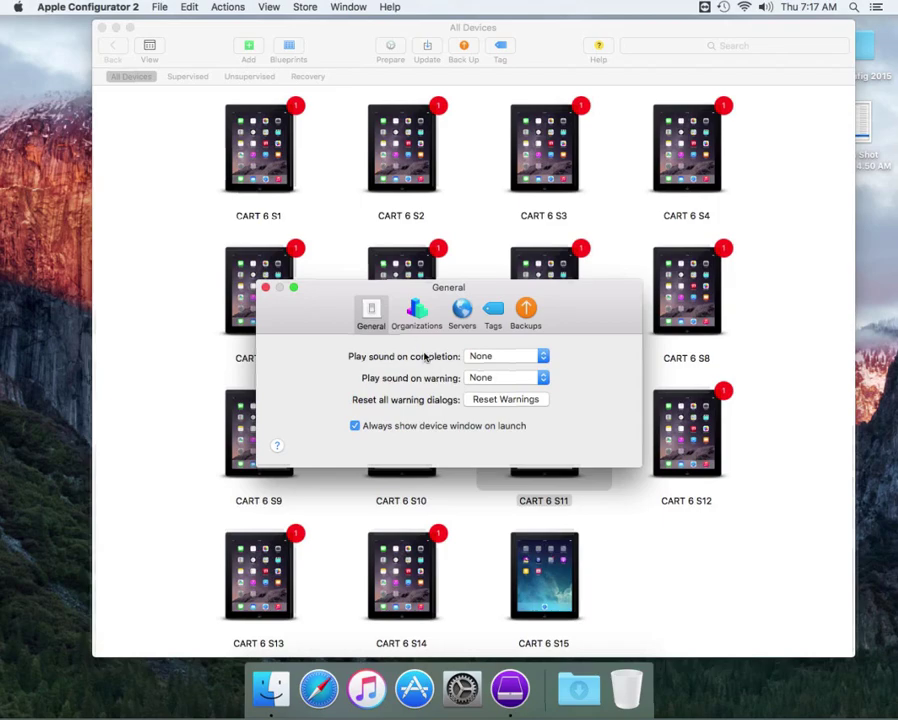
click(418, 312)
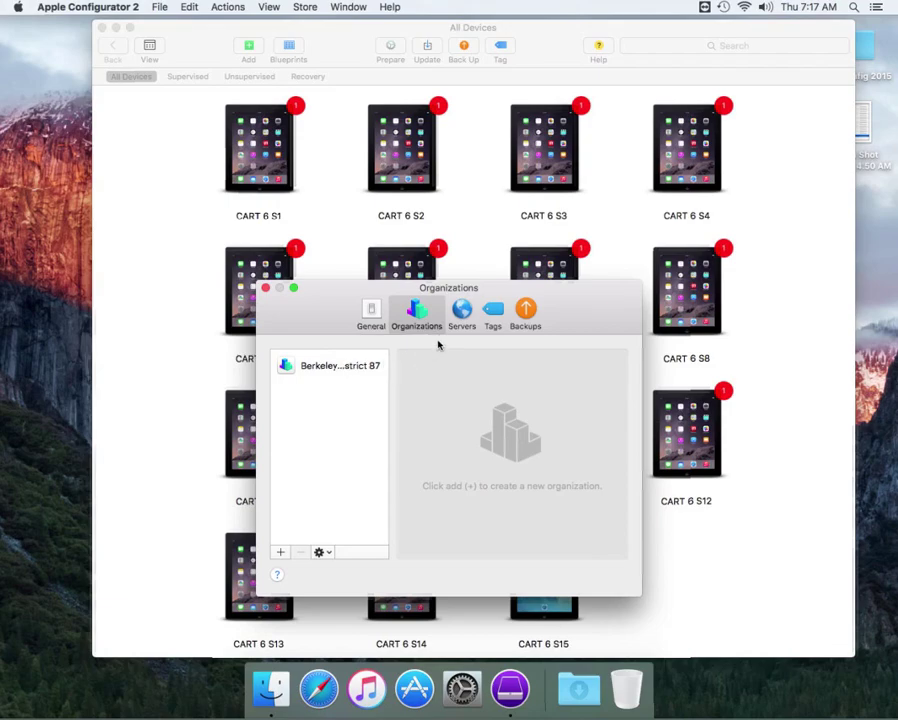
click(463, 314)
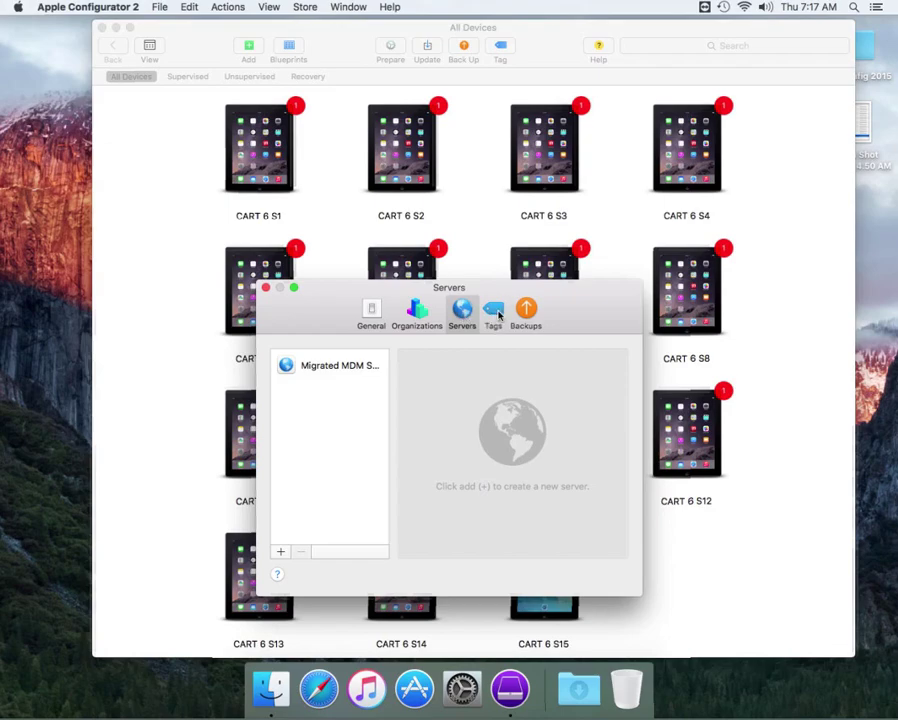
click(494, 313)
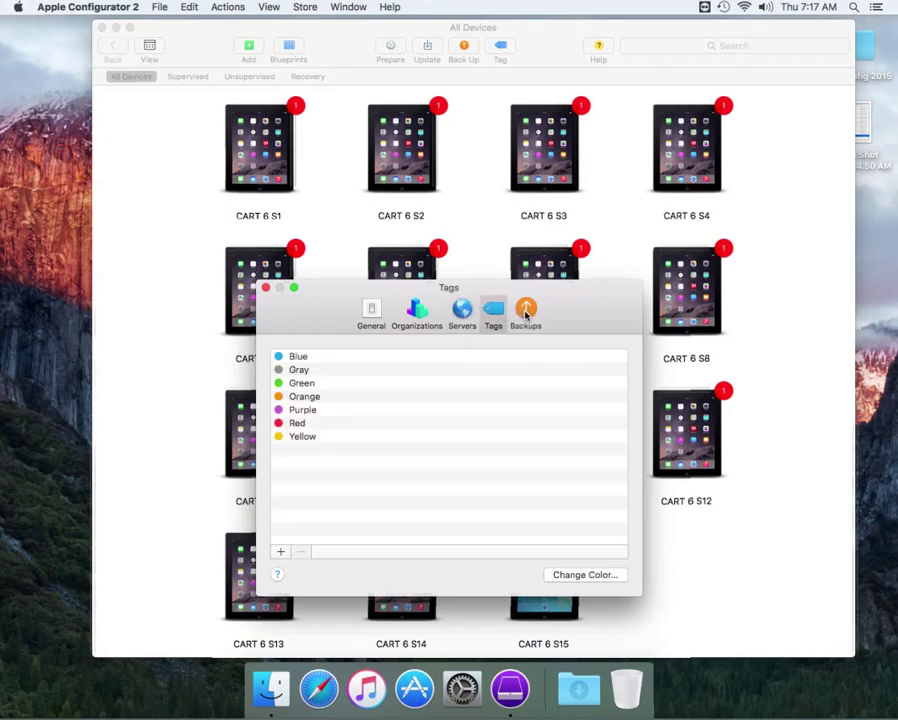
click(526, 313)
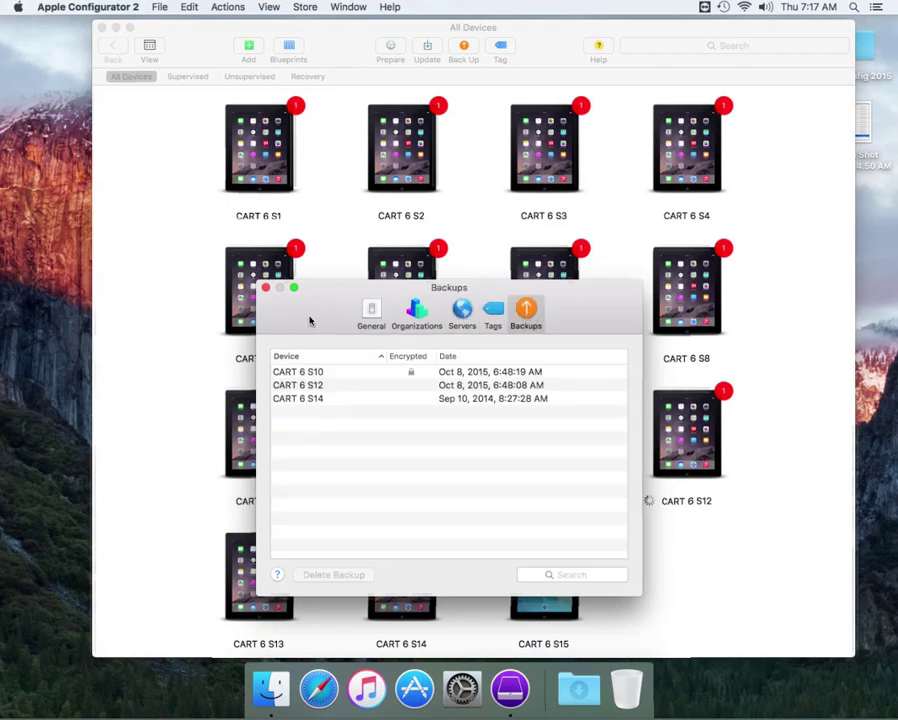
click(266, 288)
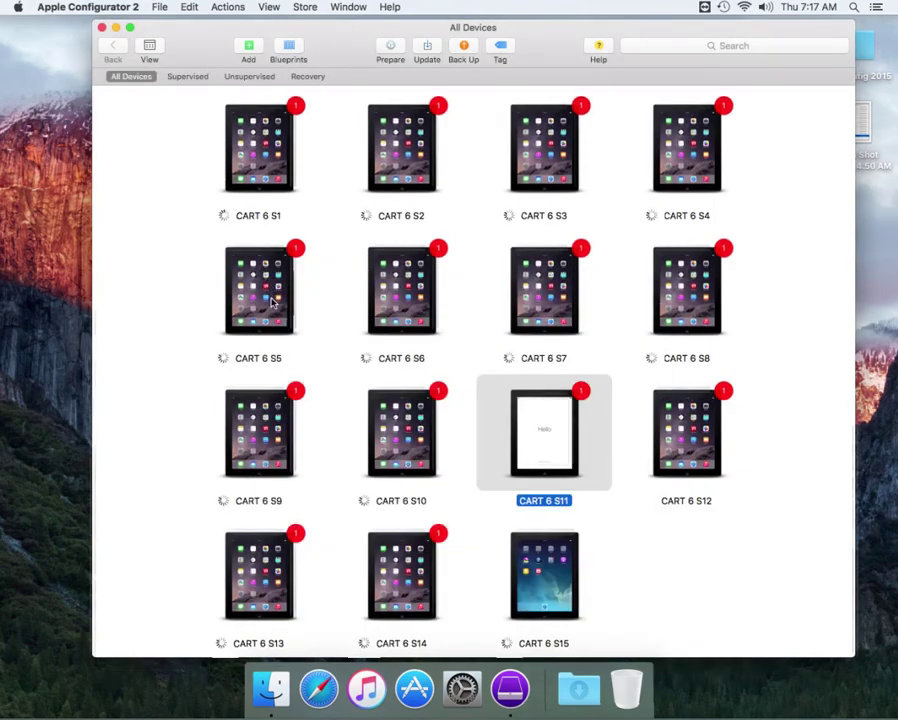